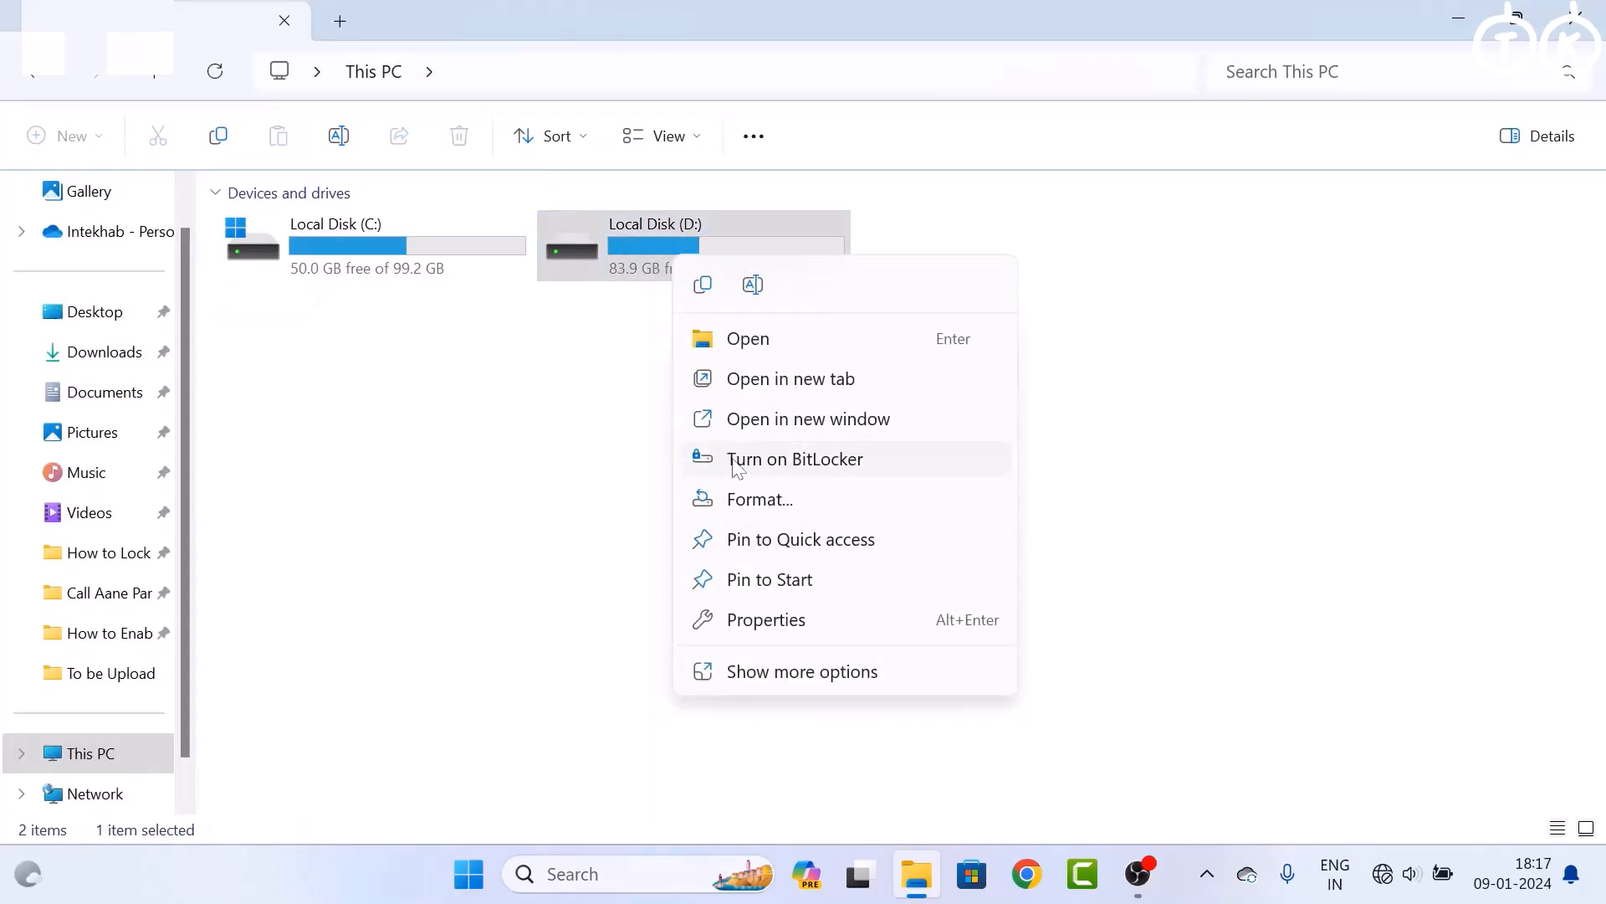
Turn on BitLocker for drive D: and protect it with an unlock password entered twice
click(843, 466)
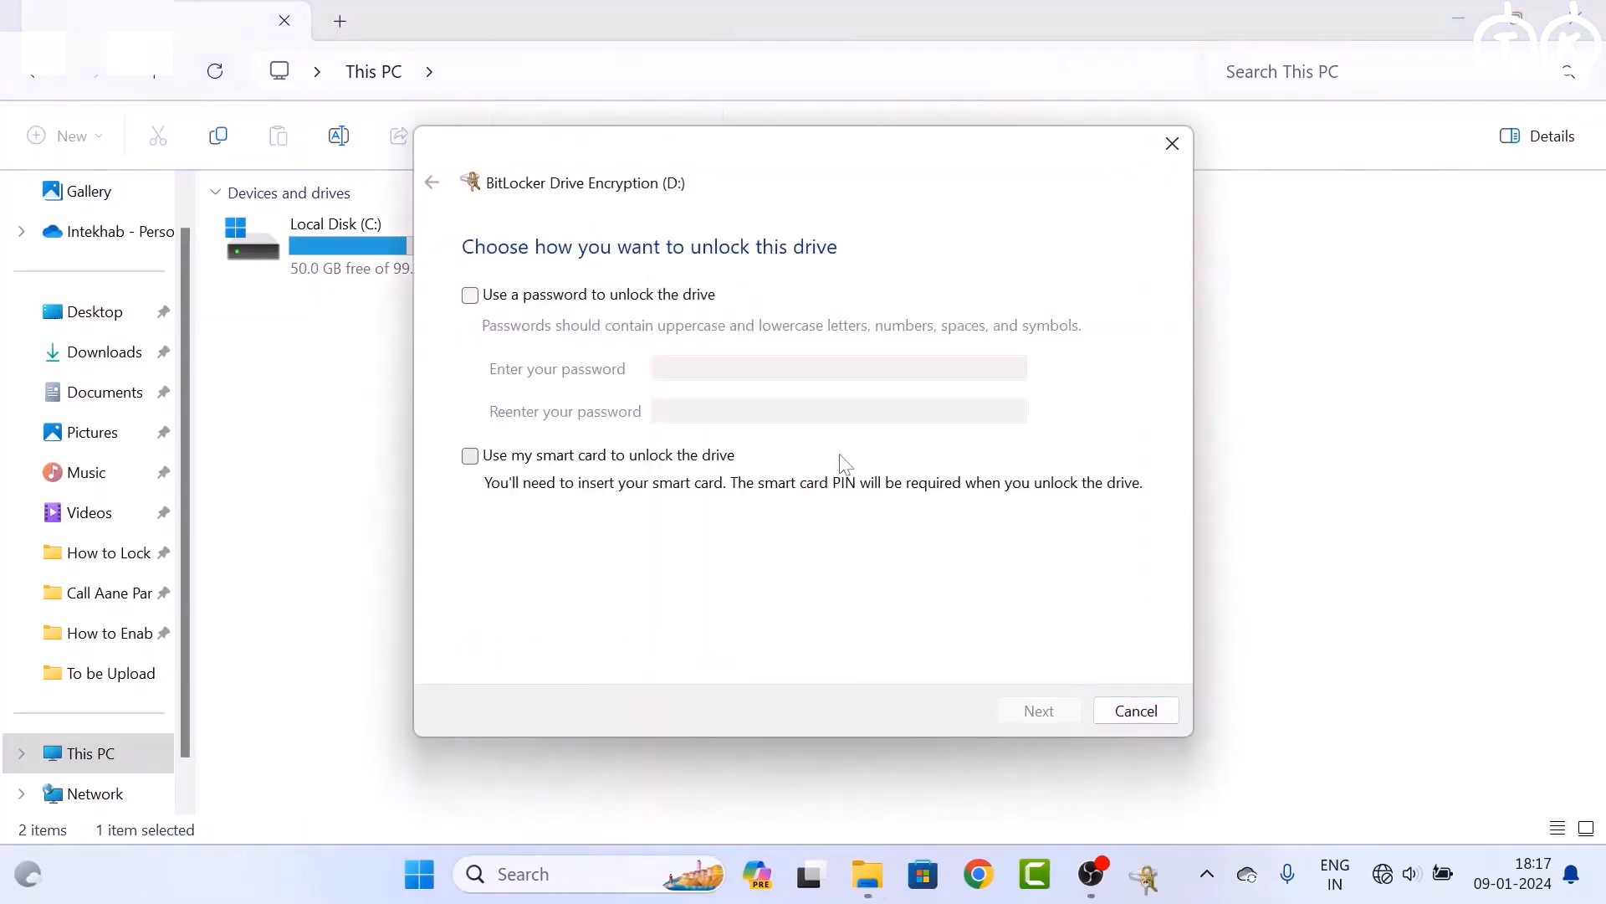
click(470, 296)
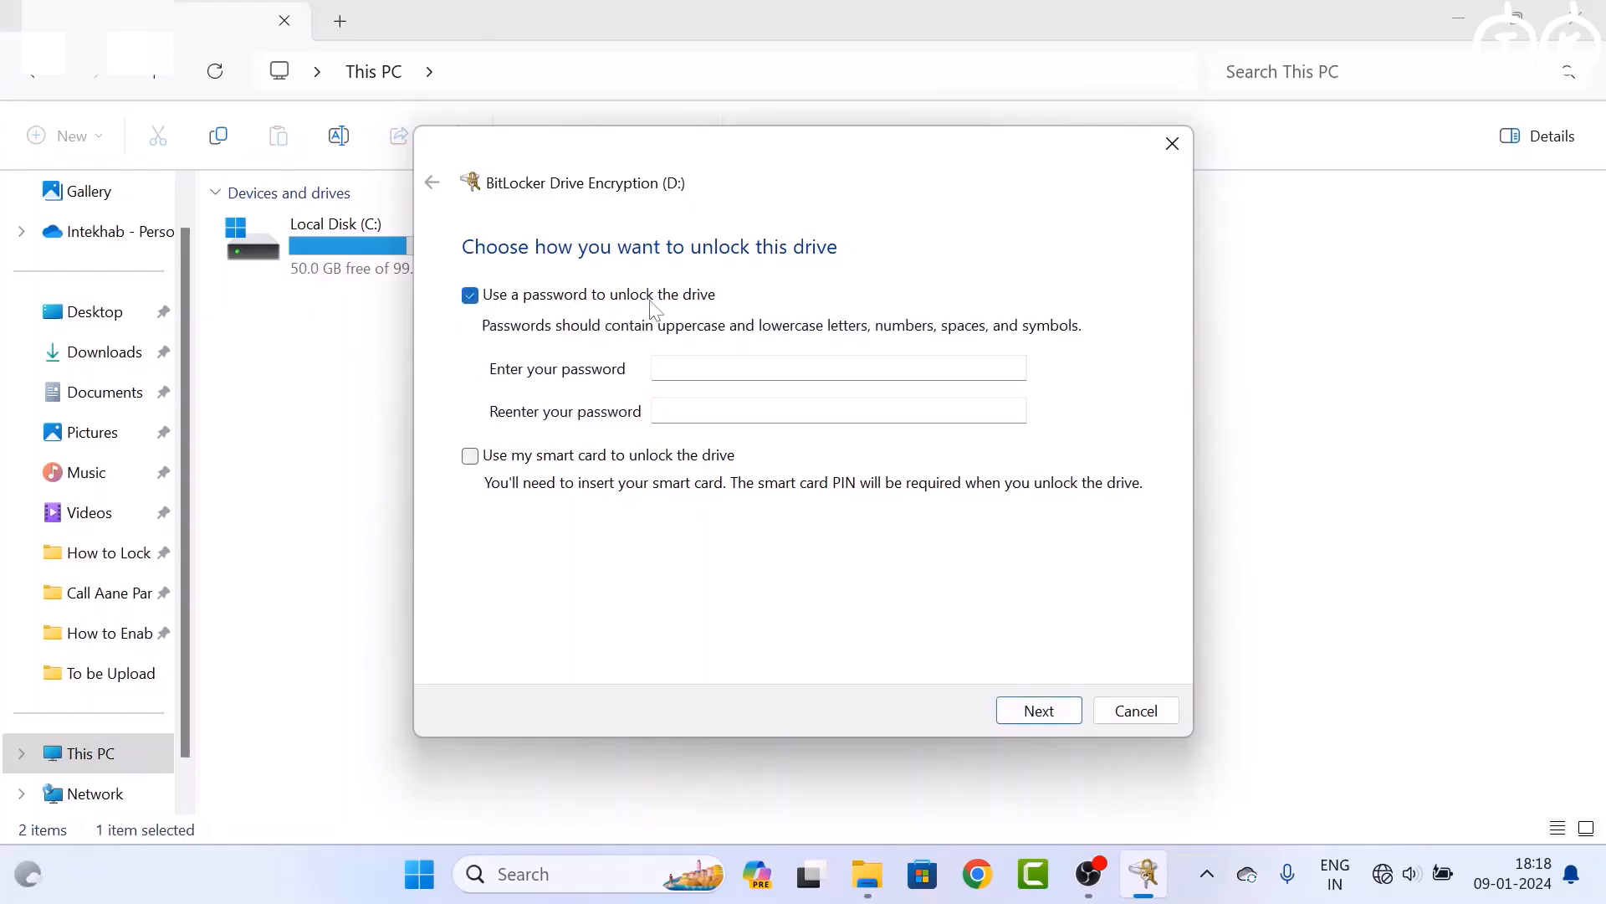
key(Tab)
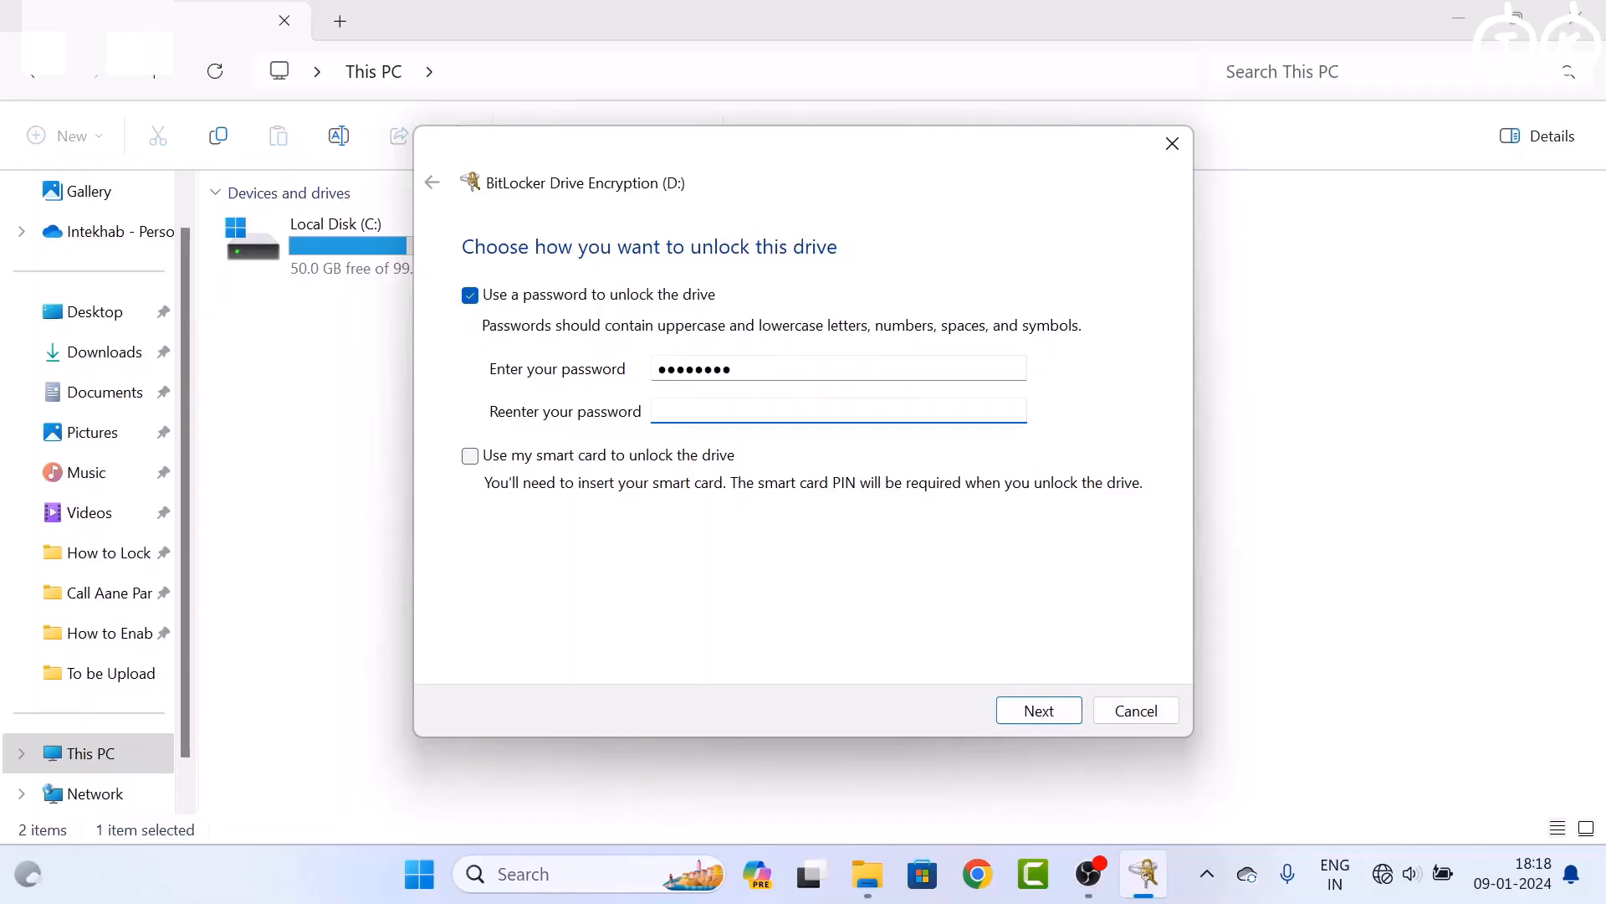
text(••)
Save the BitLocker recovery key as a text file in Documents, then view that folder
click(1039, 713)
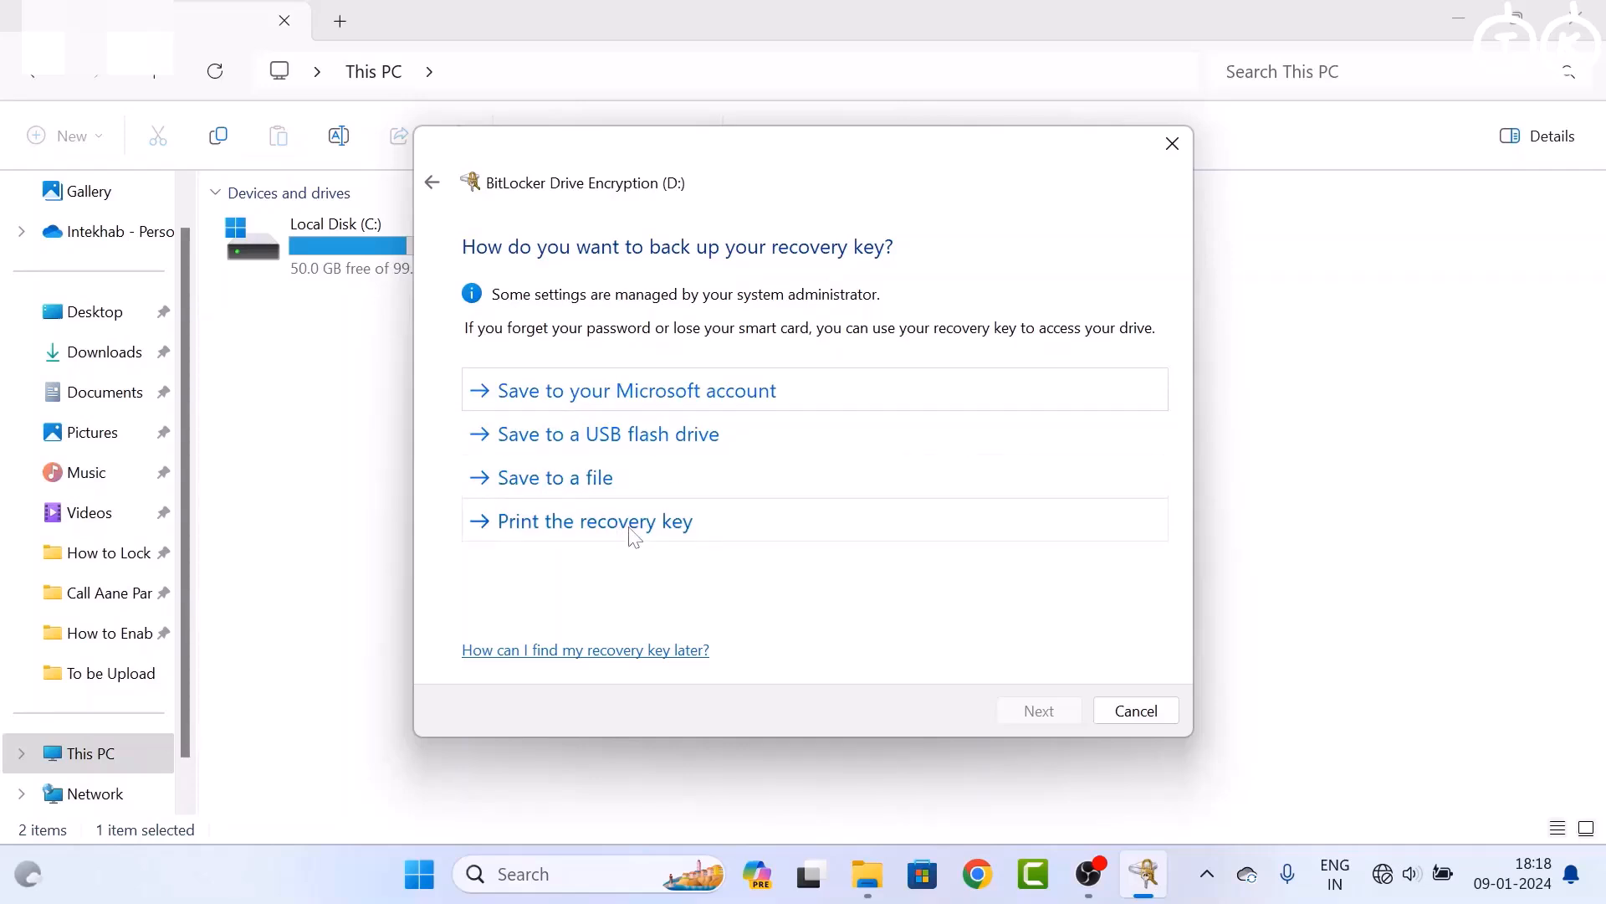
click(579, 485)
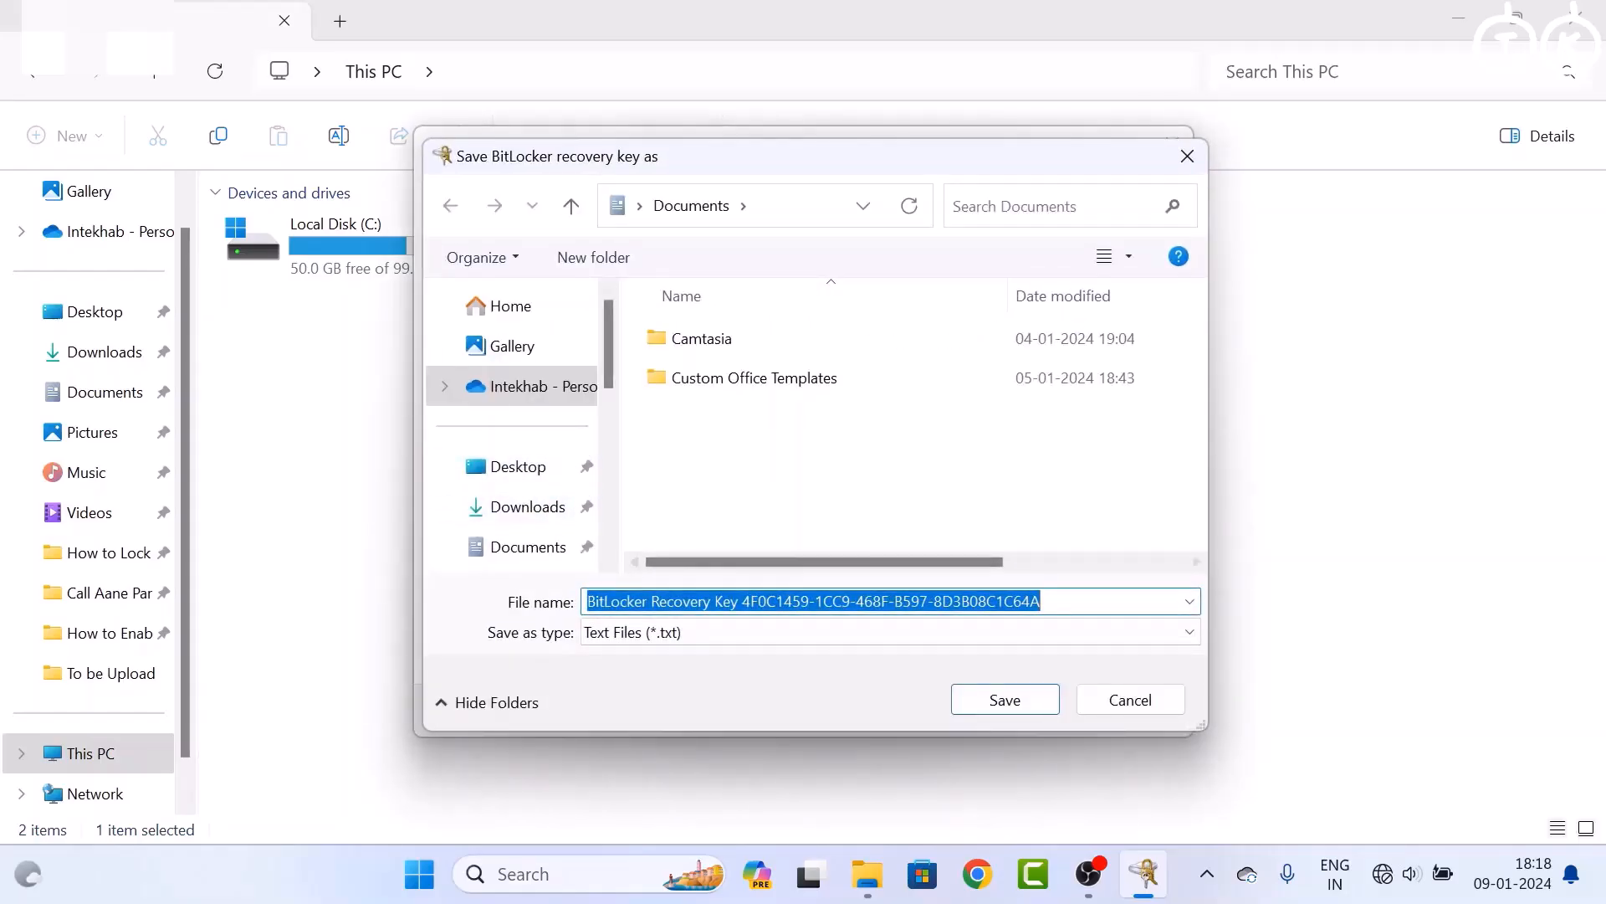
click(536, 548)
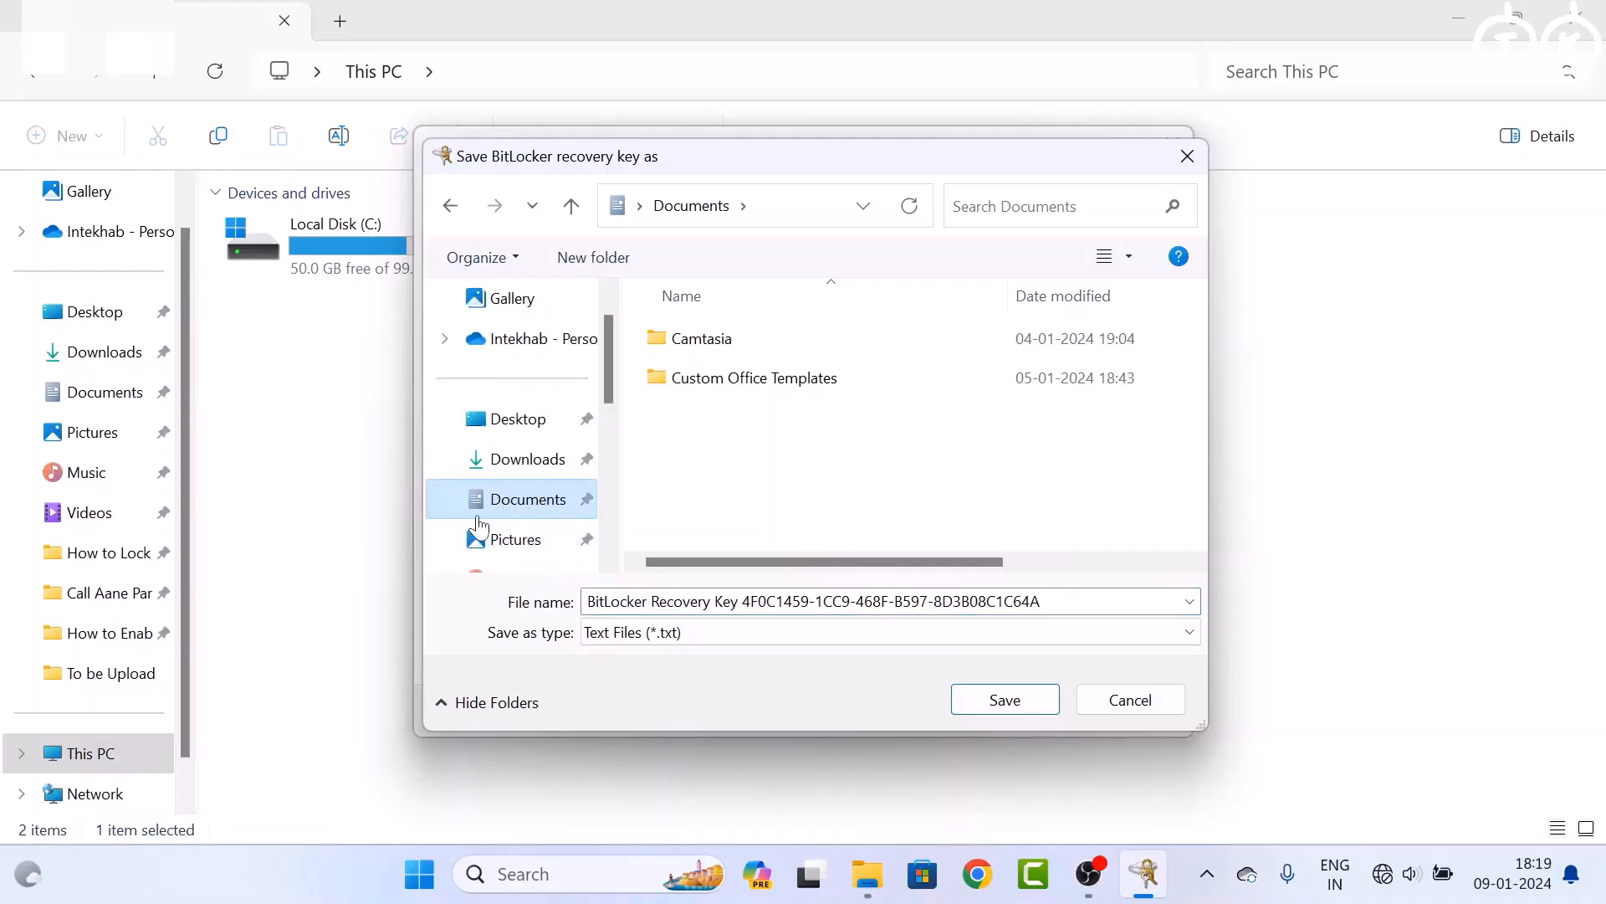
click(1004, 701)
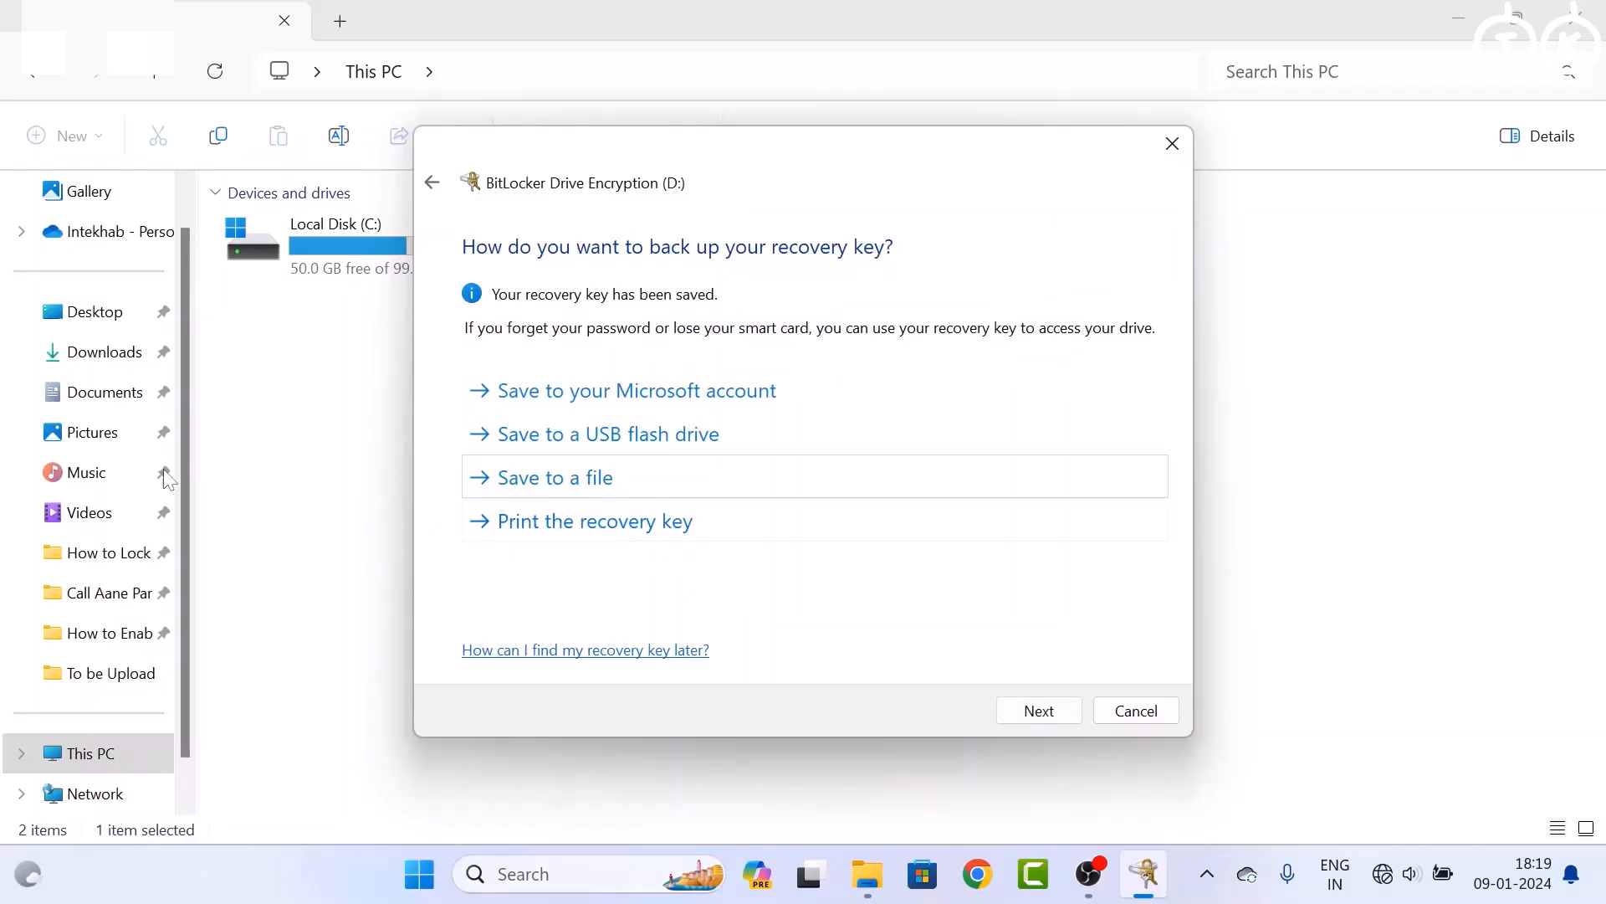
click(108, 393)
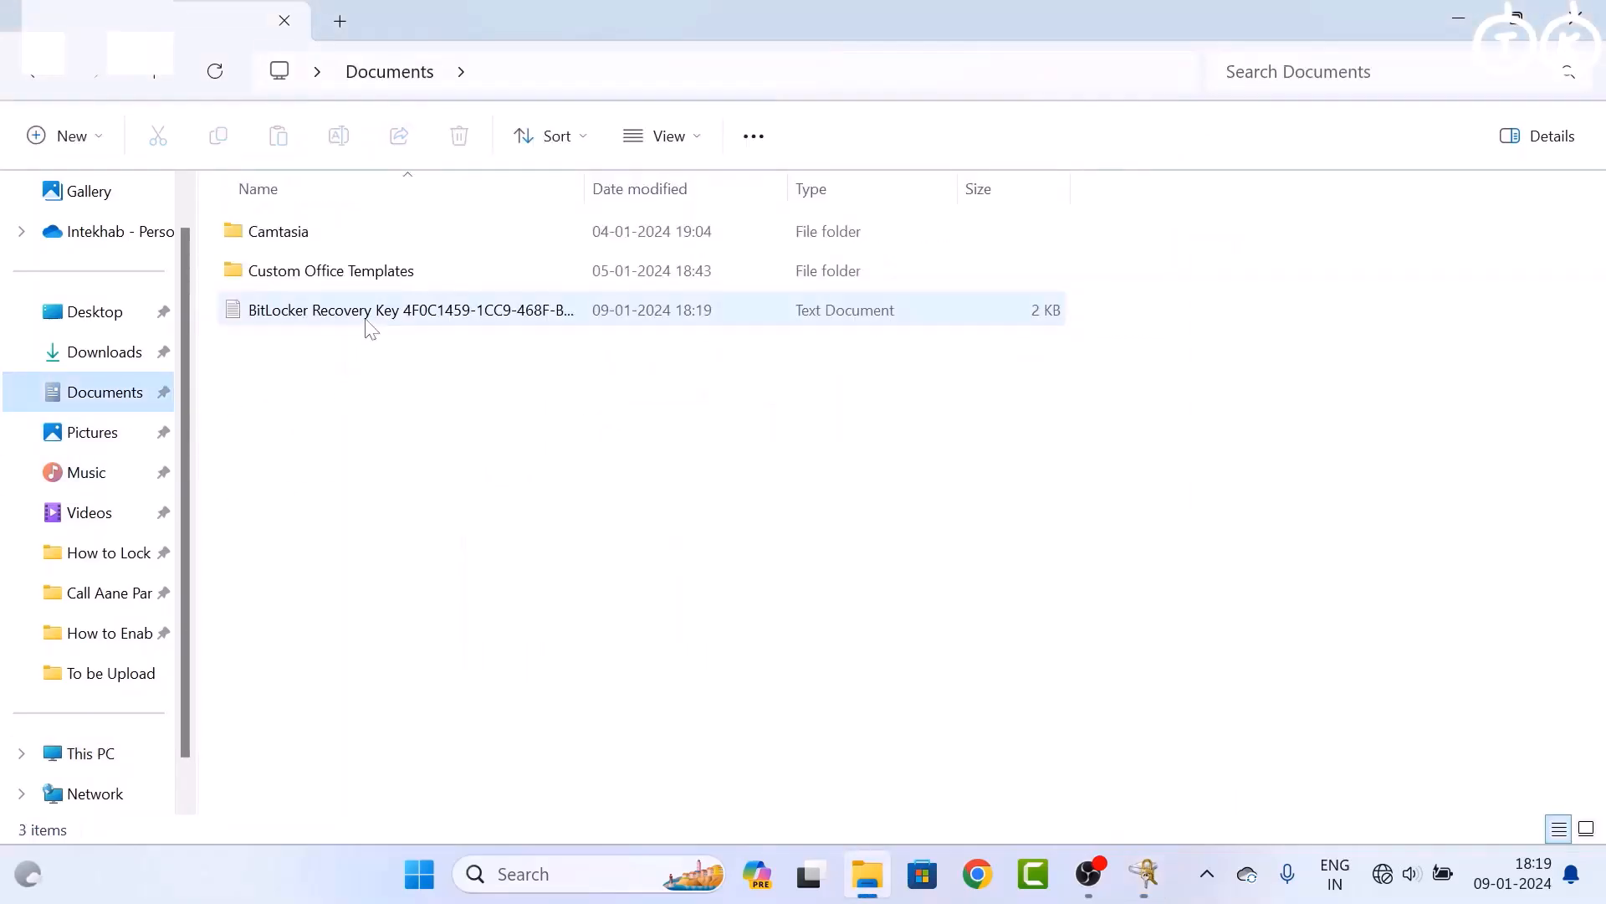
Open the saved recovery key file in Notepad, select the key, and close it
double_click(366, 319)
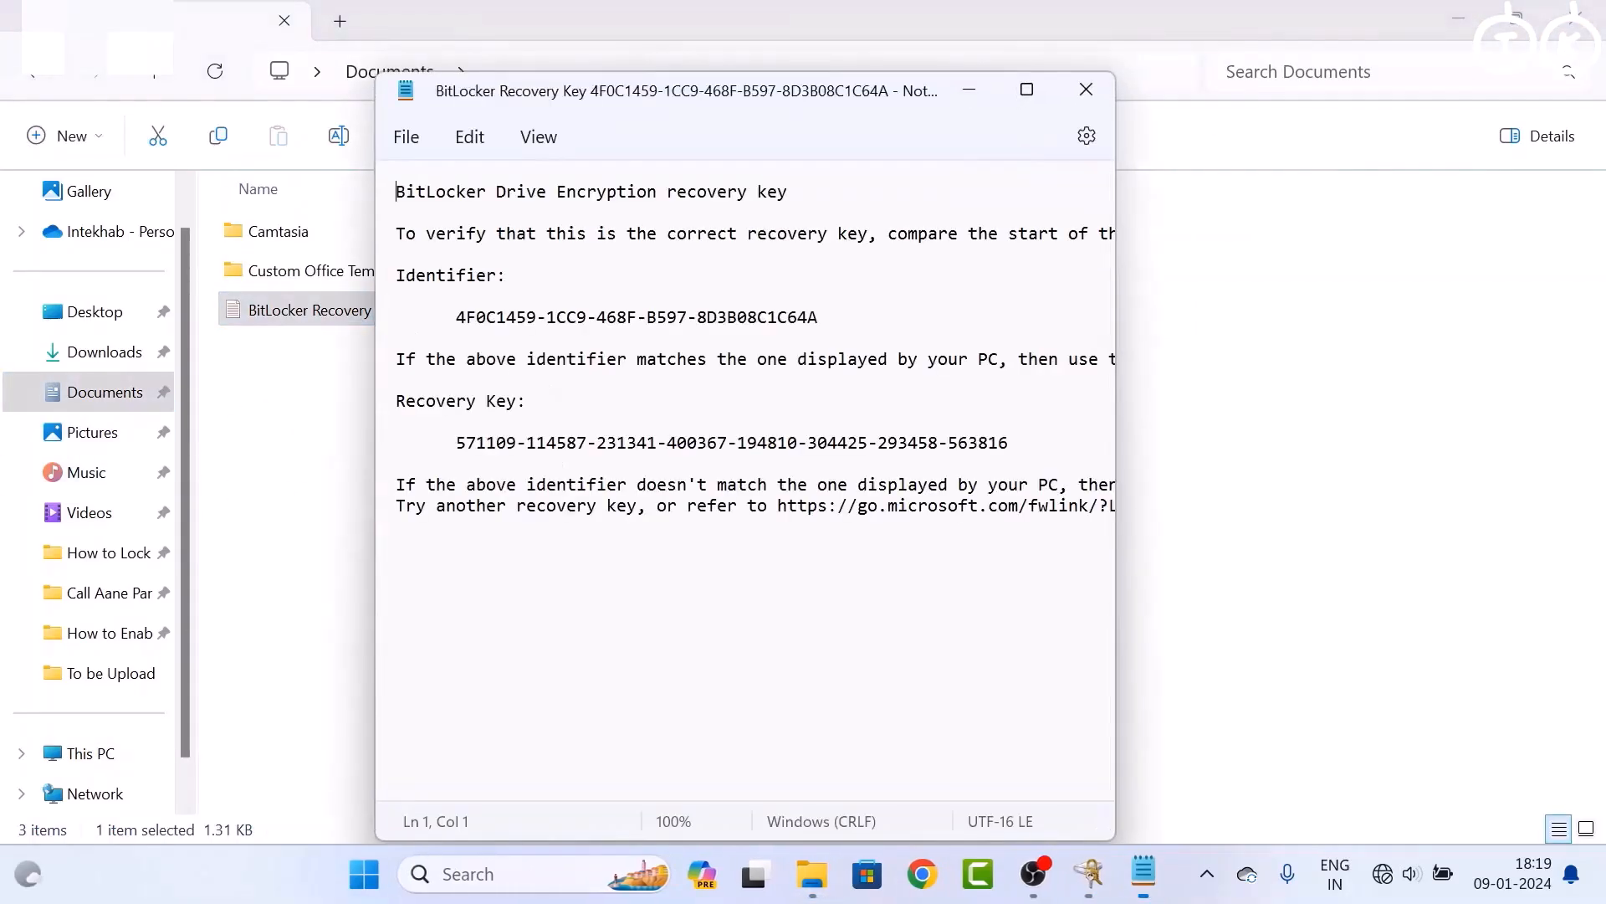
drag(456, 442, 1009, 442)
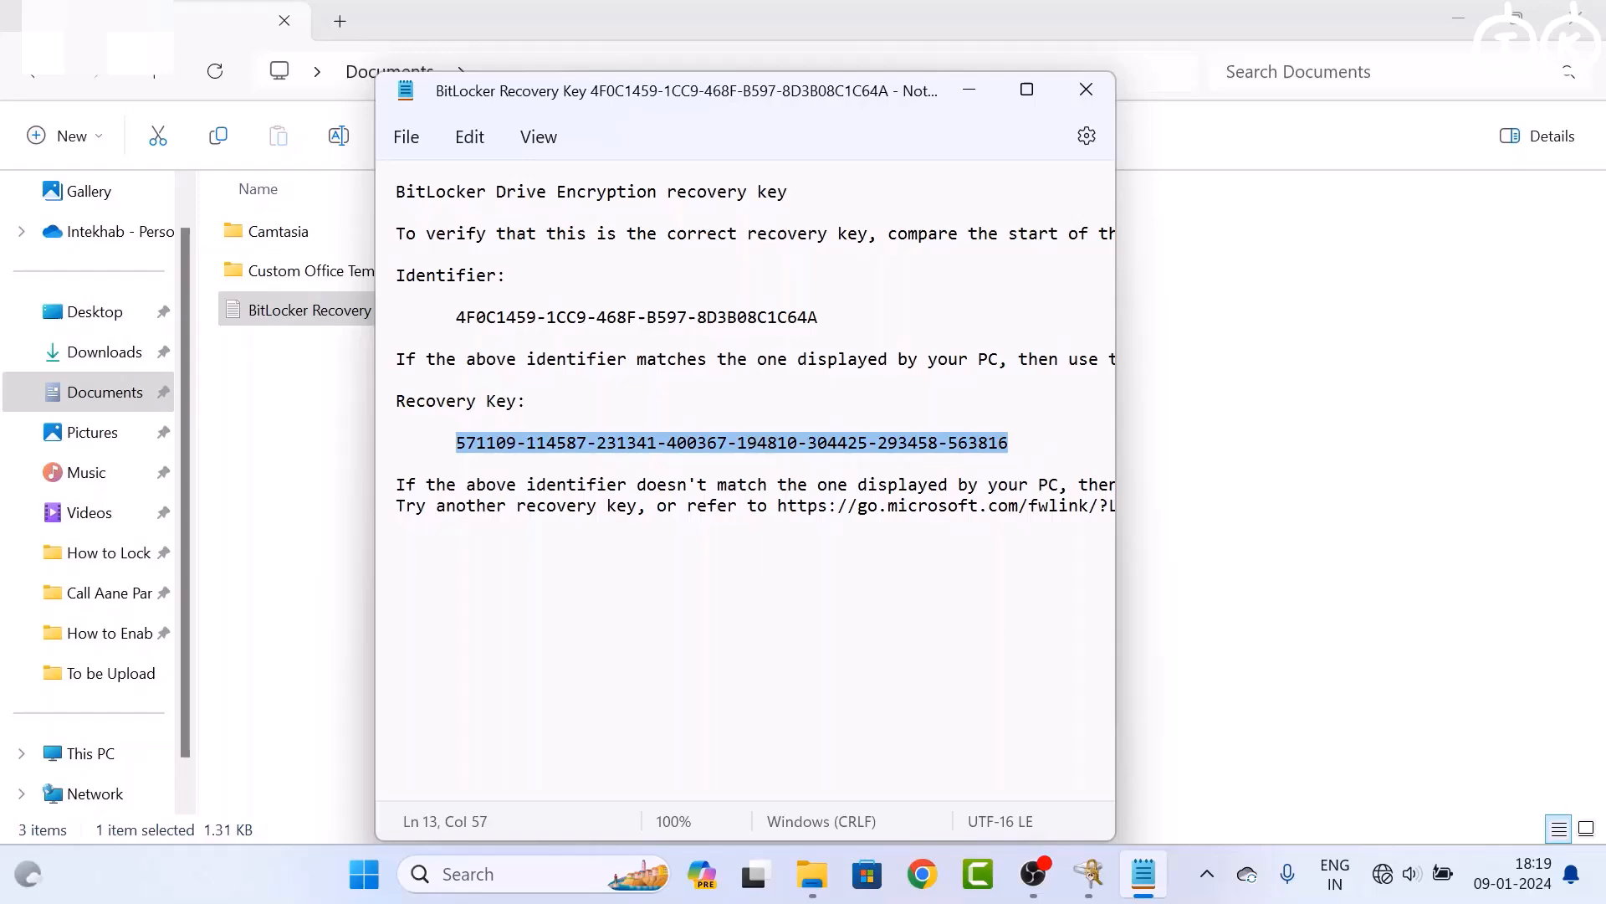
click(1086, 92)
Restore the BitLocker wizard and continue past the recovery key backup page
click(72, 755)
click(1137, 875)
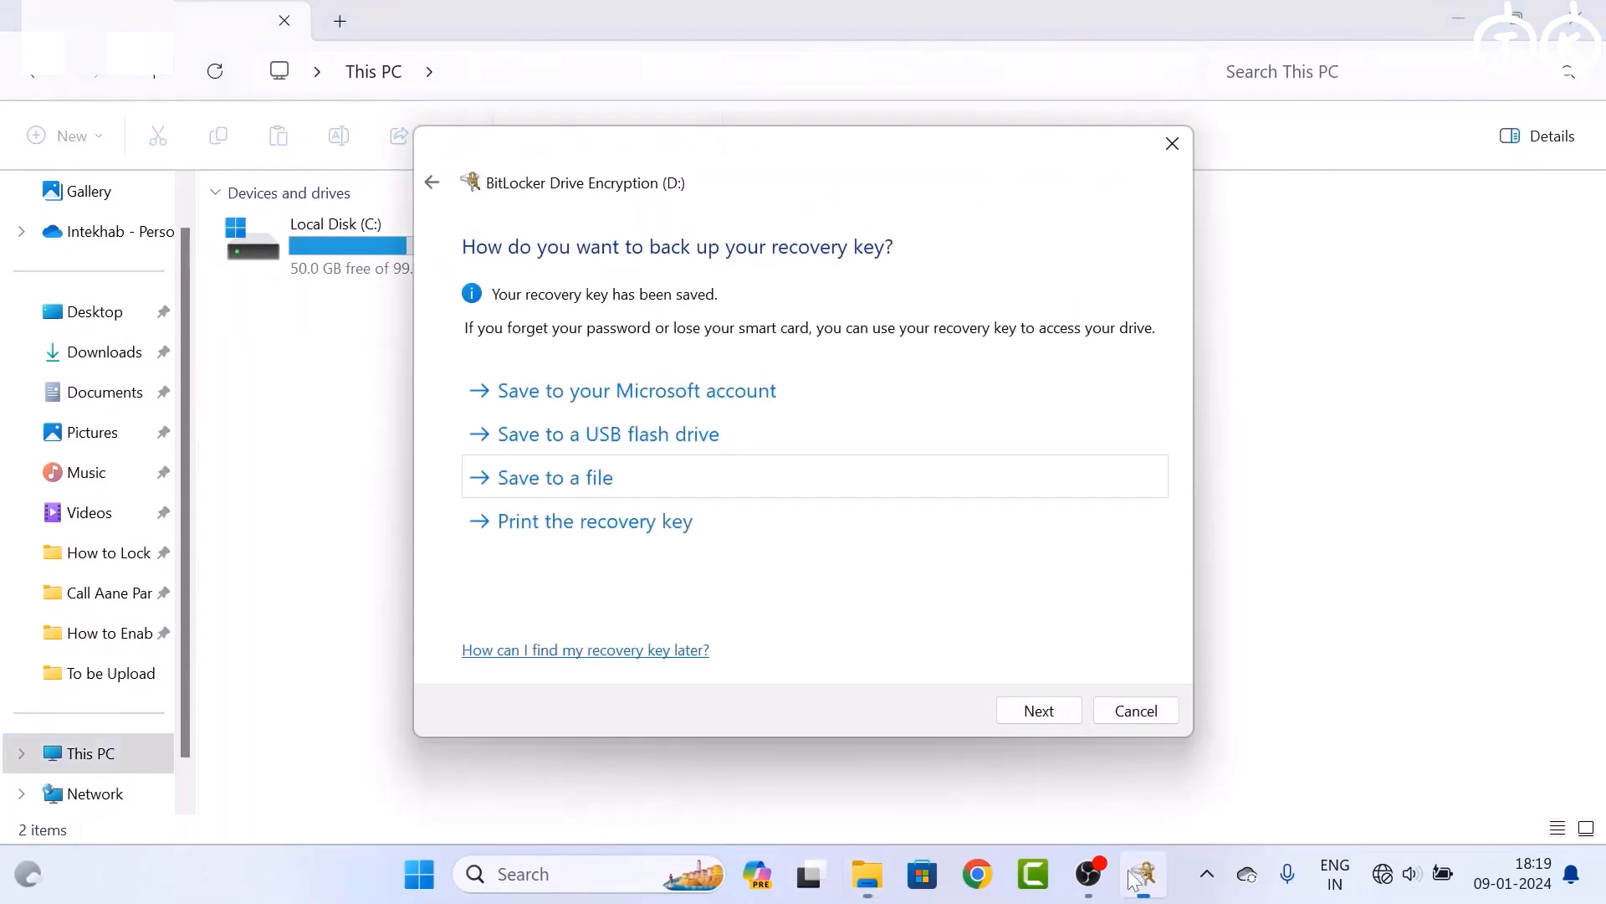
click(1039, 711)
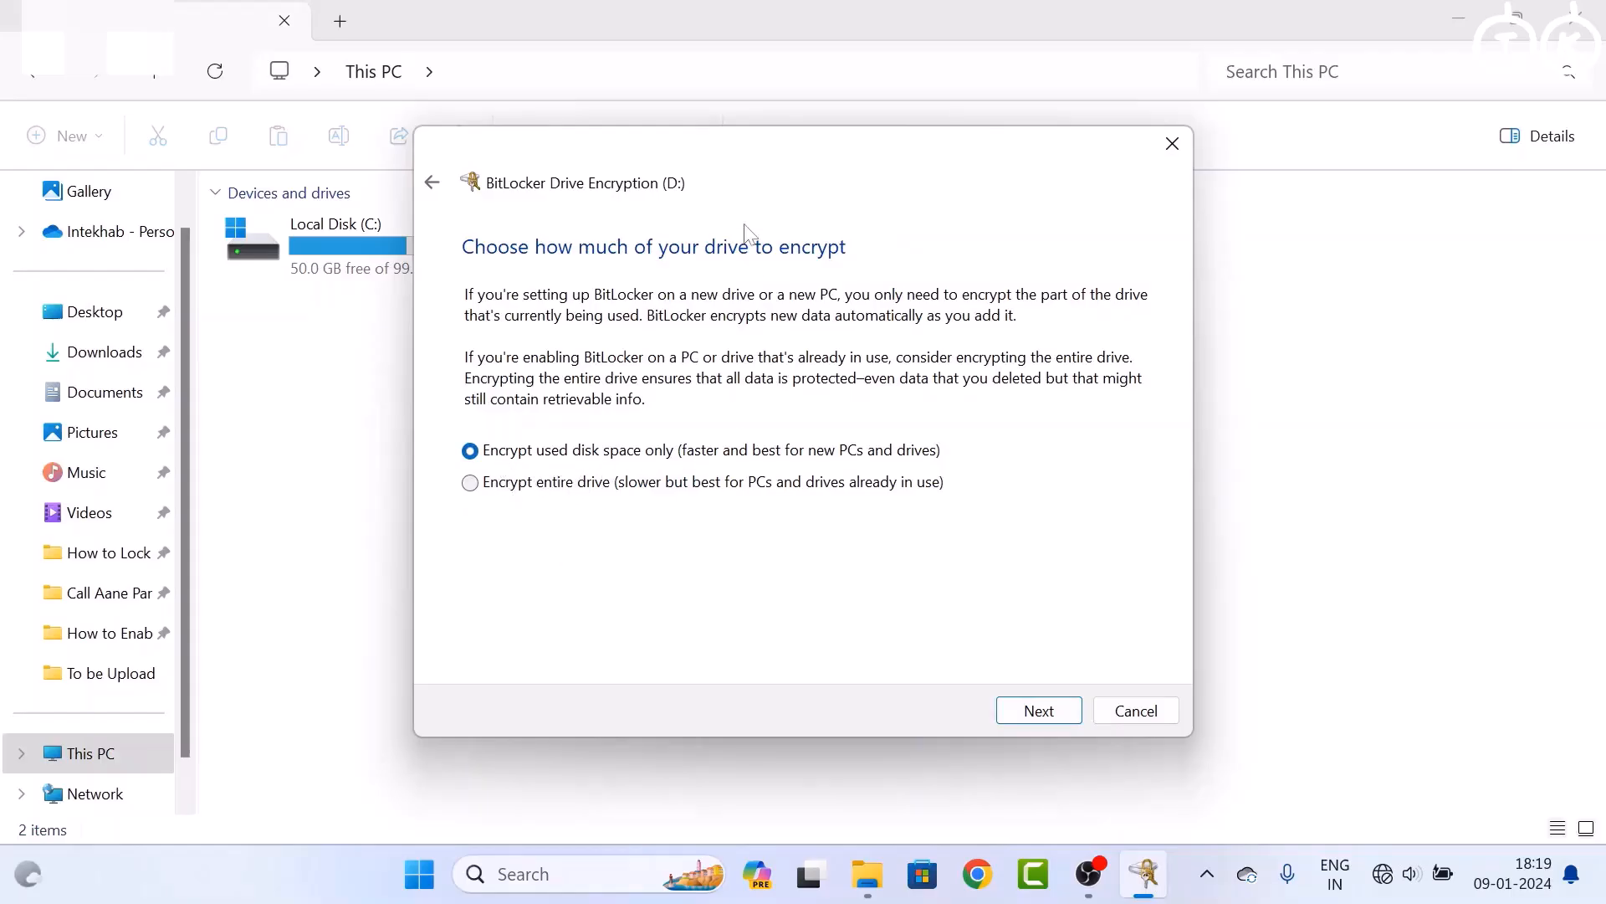
Choose to encrypt the entire D: drive with the new encryption mode and start encrypting
drag(745, 156, 735, 309)
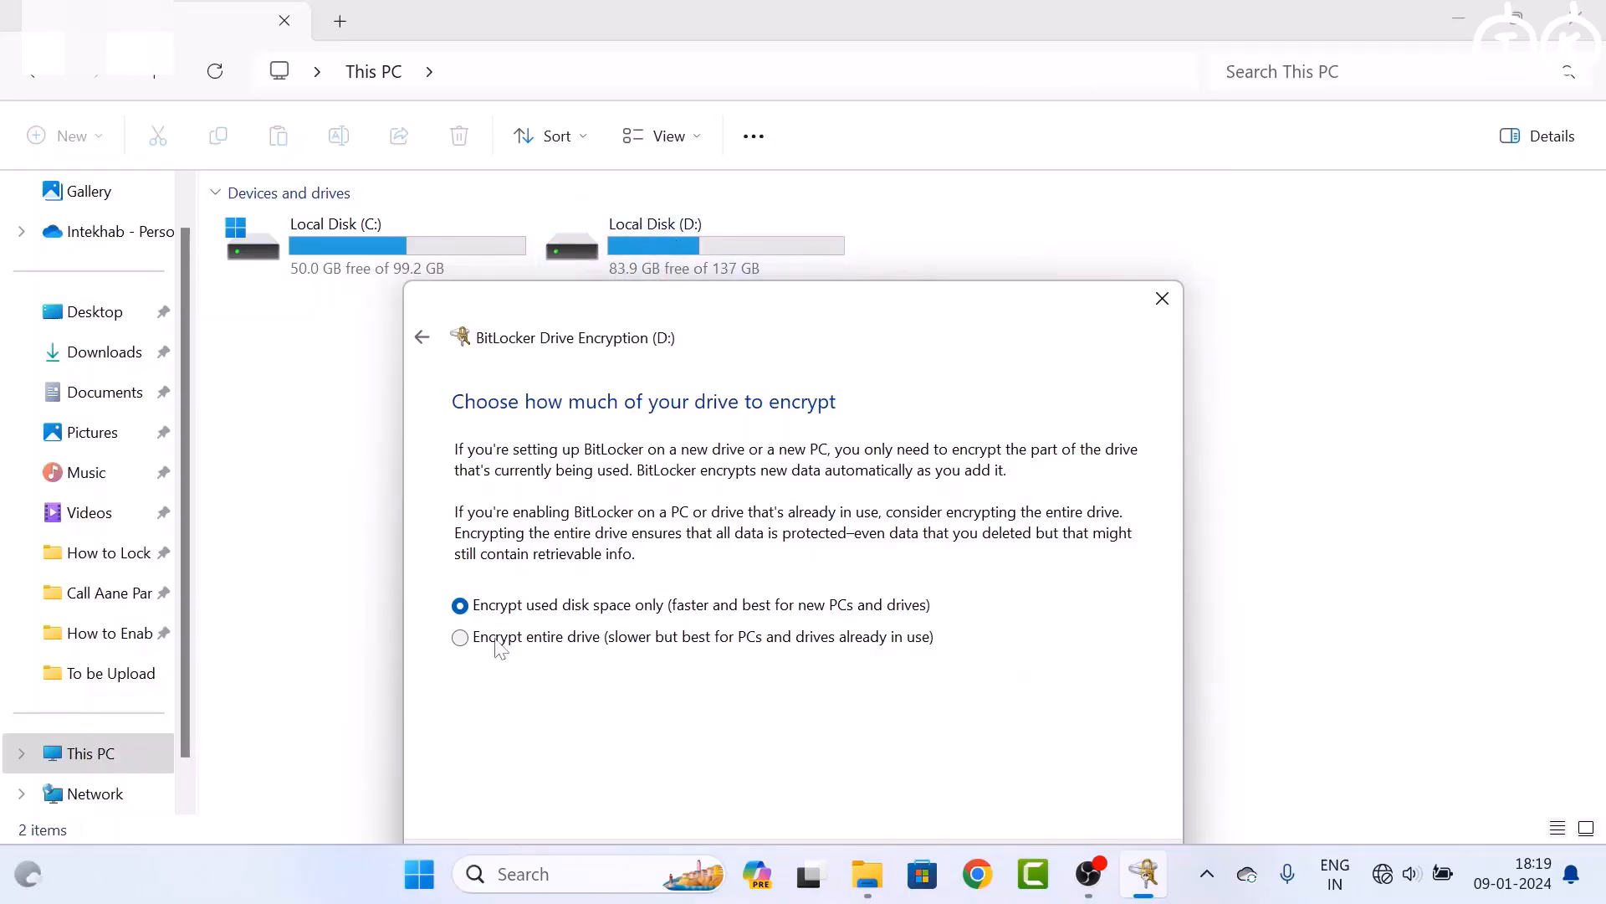
click(461, 638)
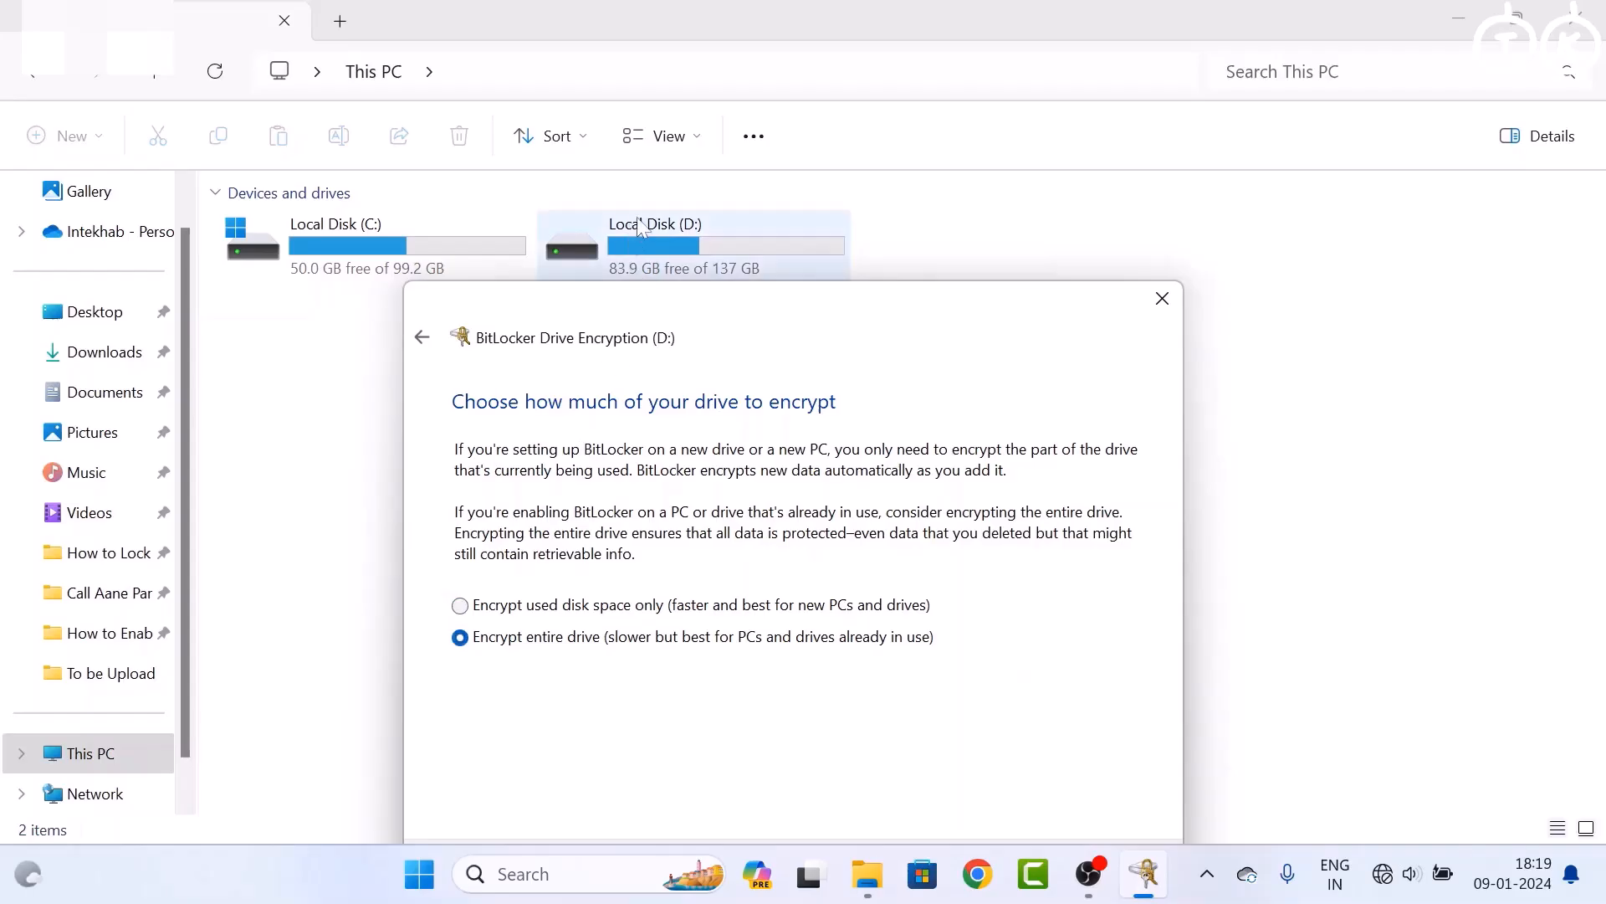
drag(696, 311, 716, 207)
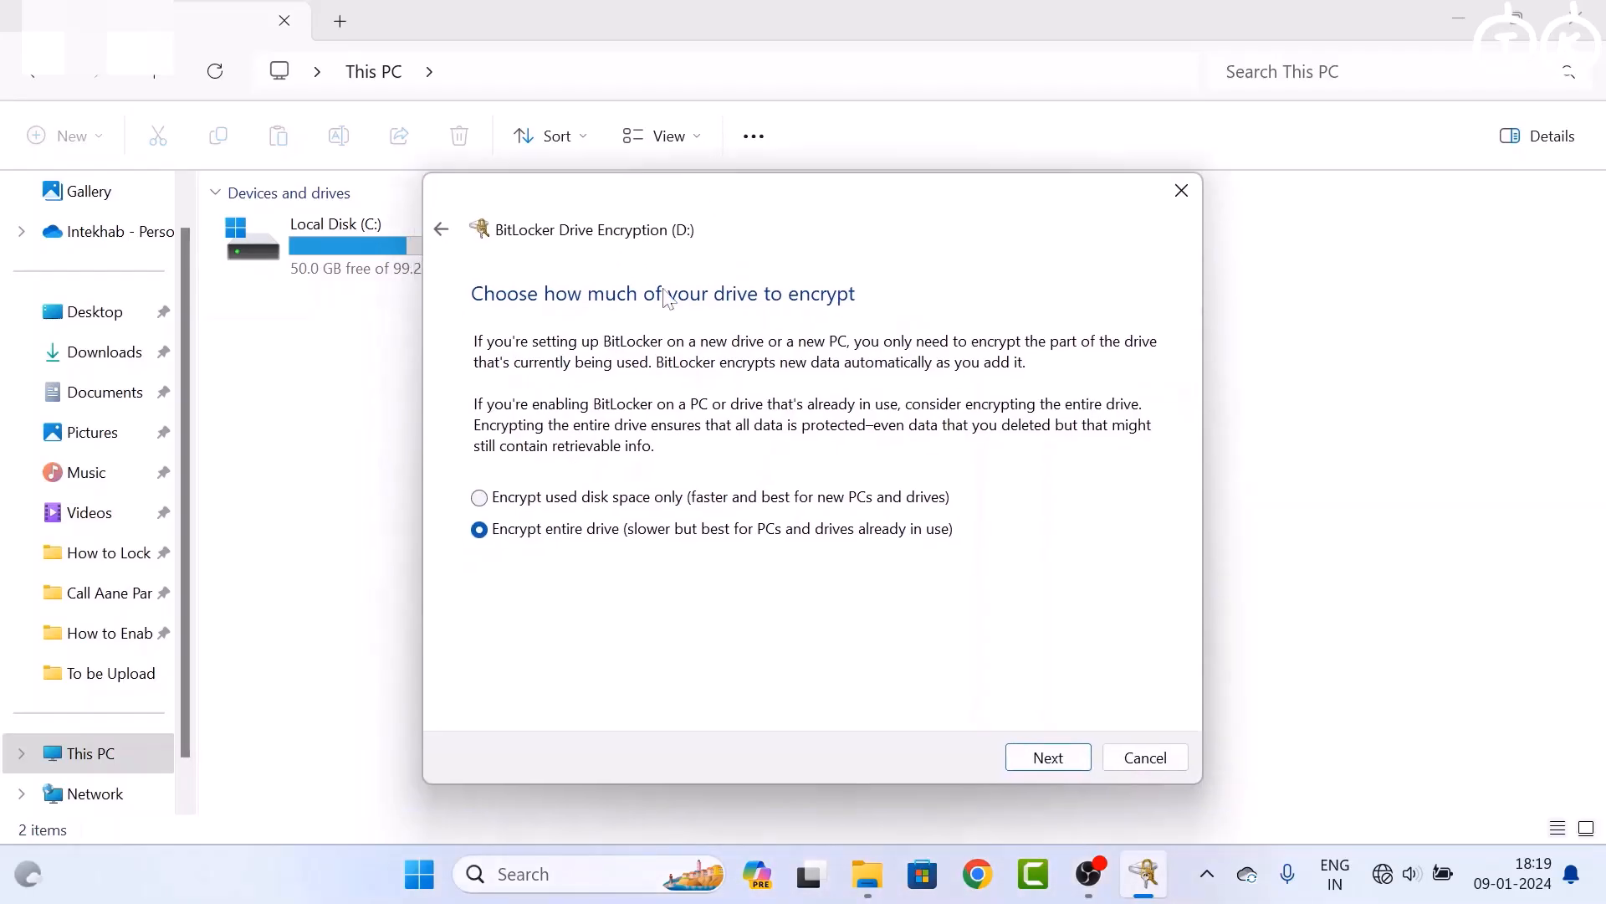
click(1046, 757)
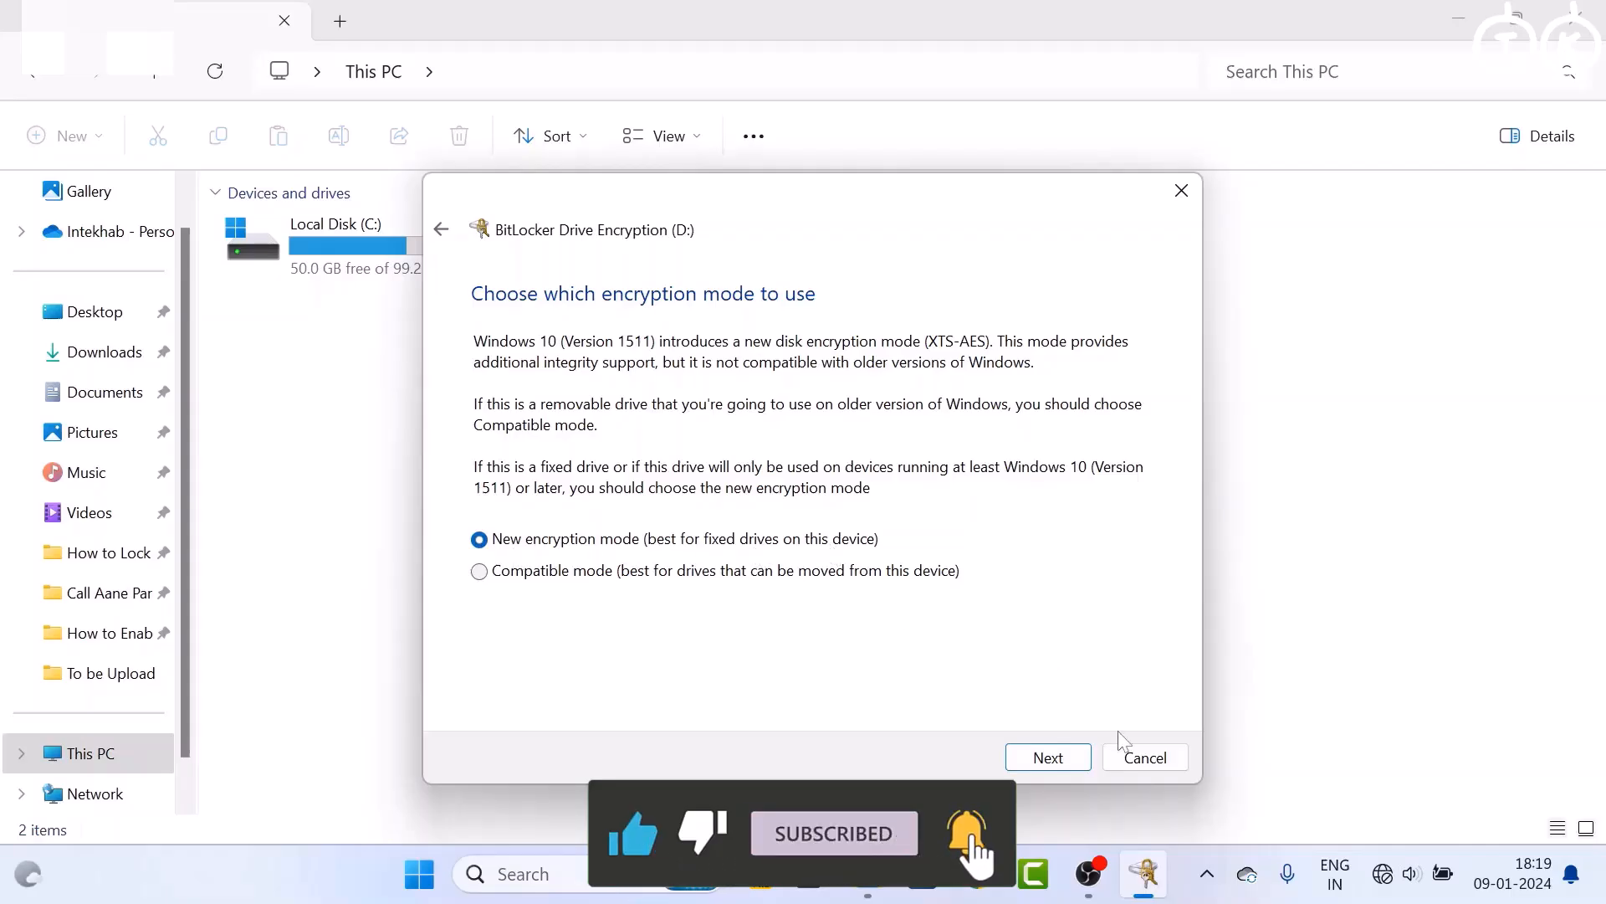
click(1054, 758)
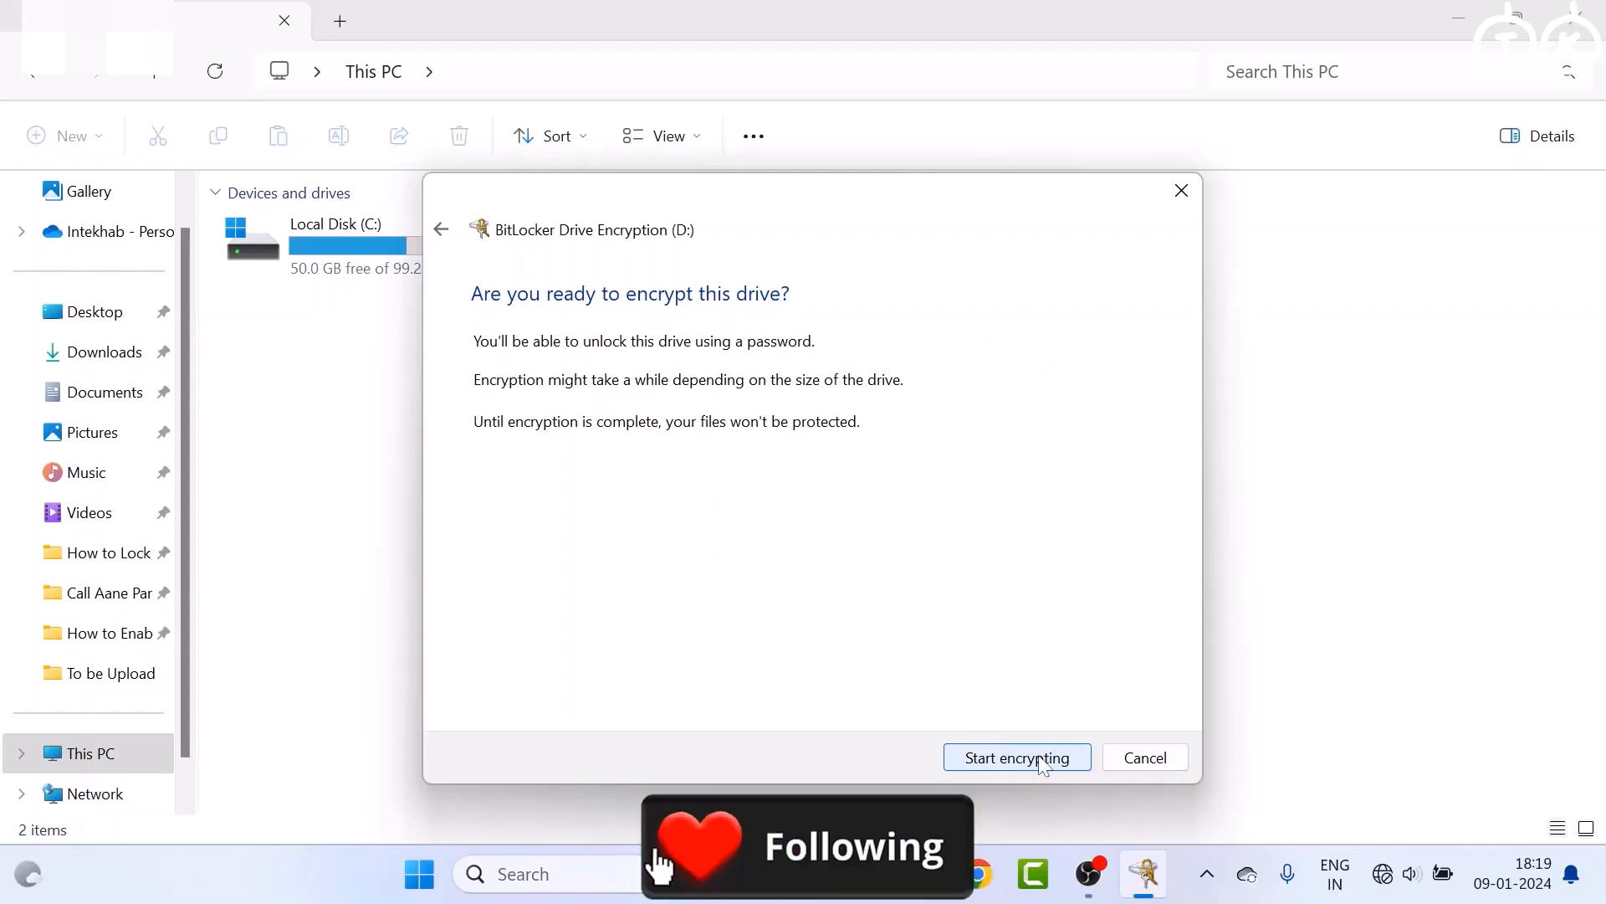
click(1017, 757)
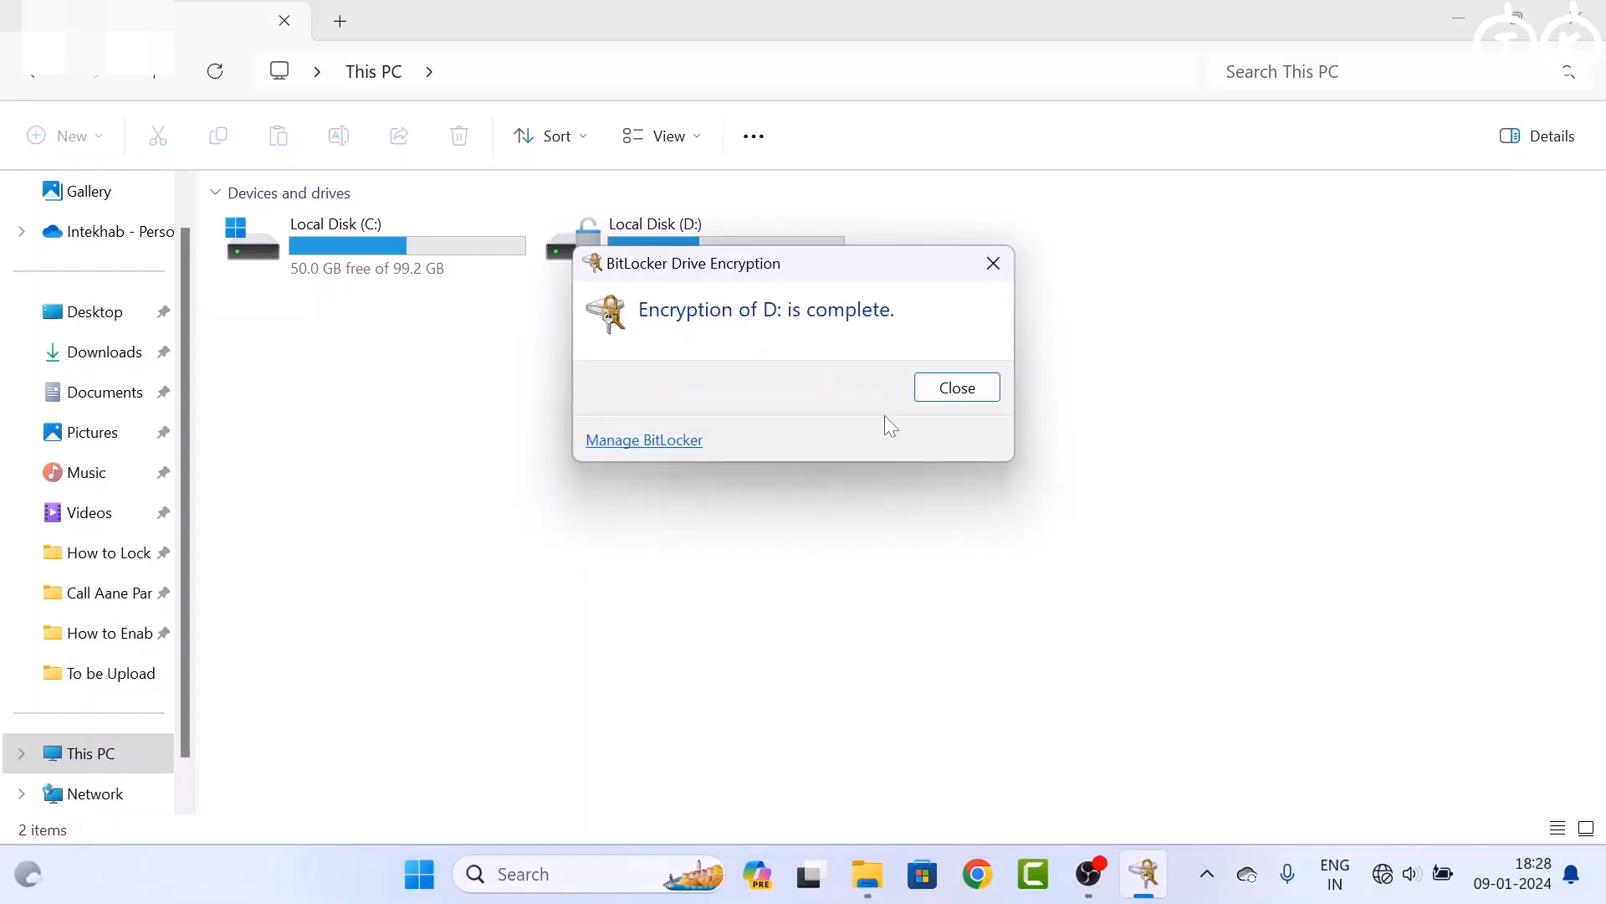
Restart the computer from the Start menu's Power options
click(957, 387)
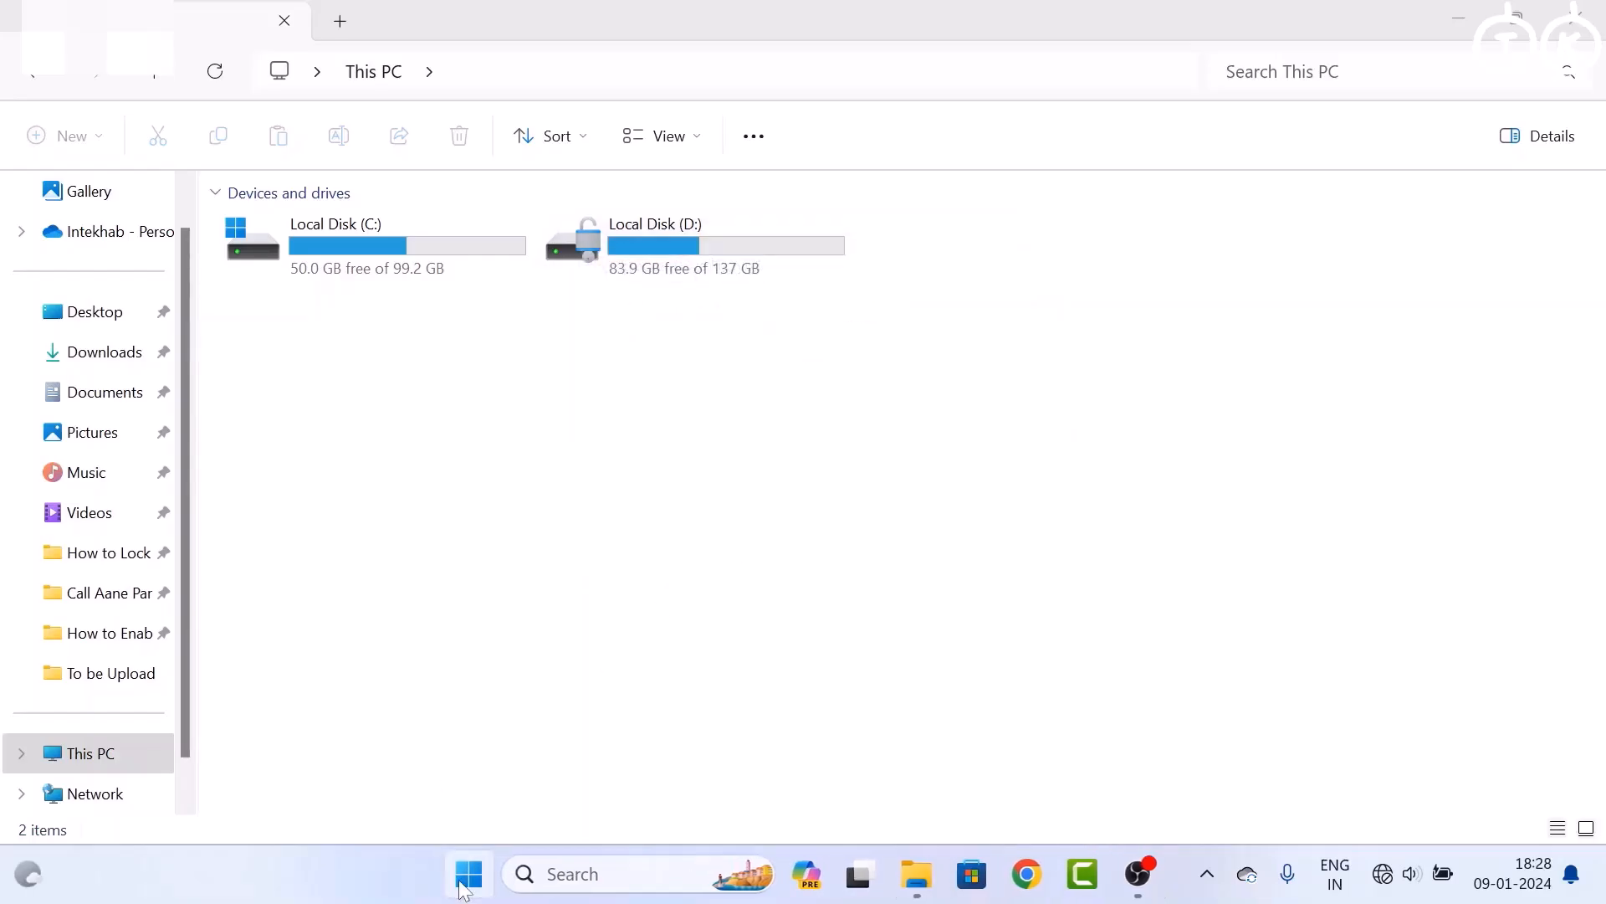
click(469, 873)
click(1114, 787)
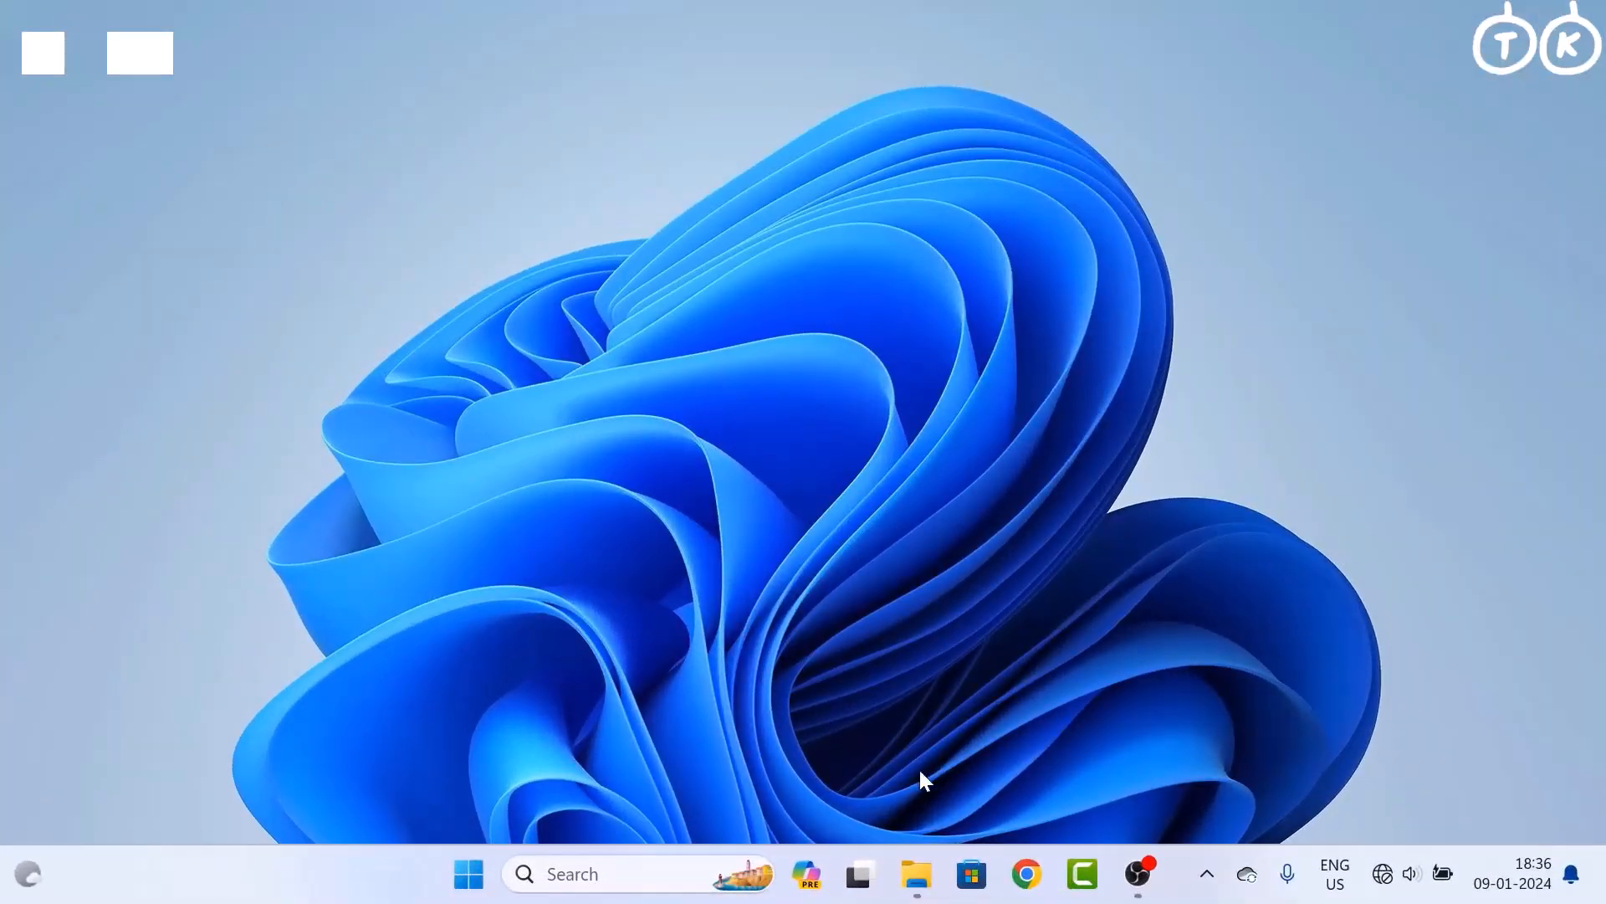
Unlock Local Disk (D:) from This PC with its BitLocker password, retrying after a failed attempt
click(916, 873)
click(682, 258)
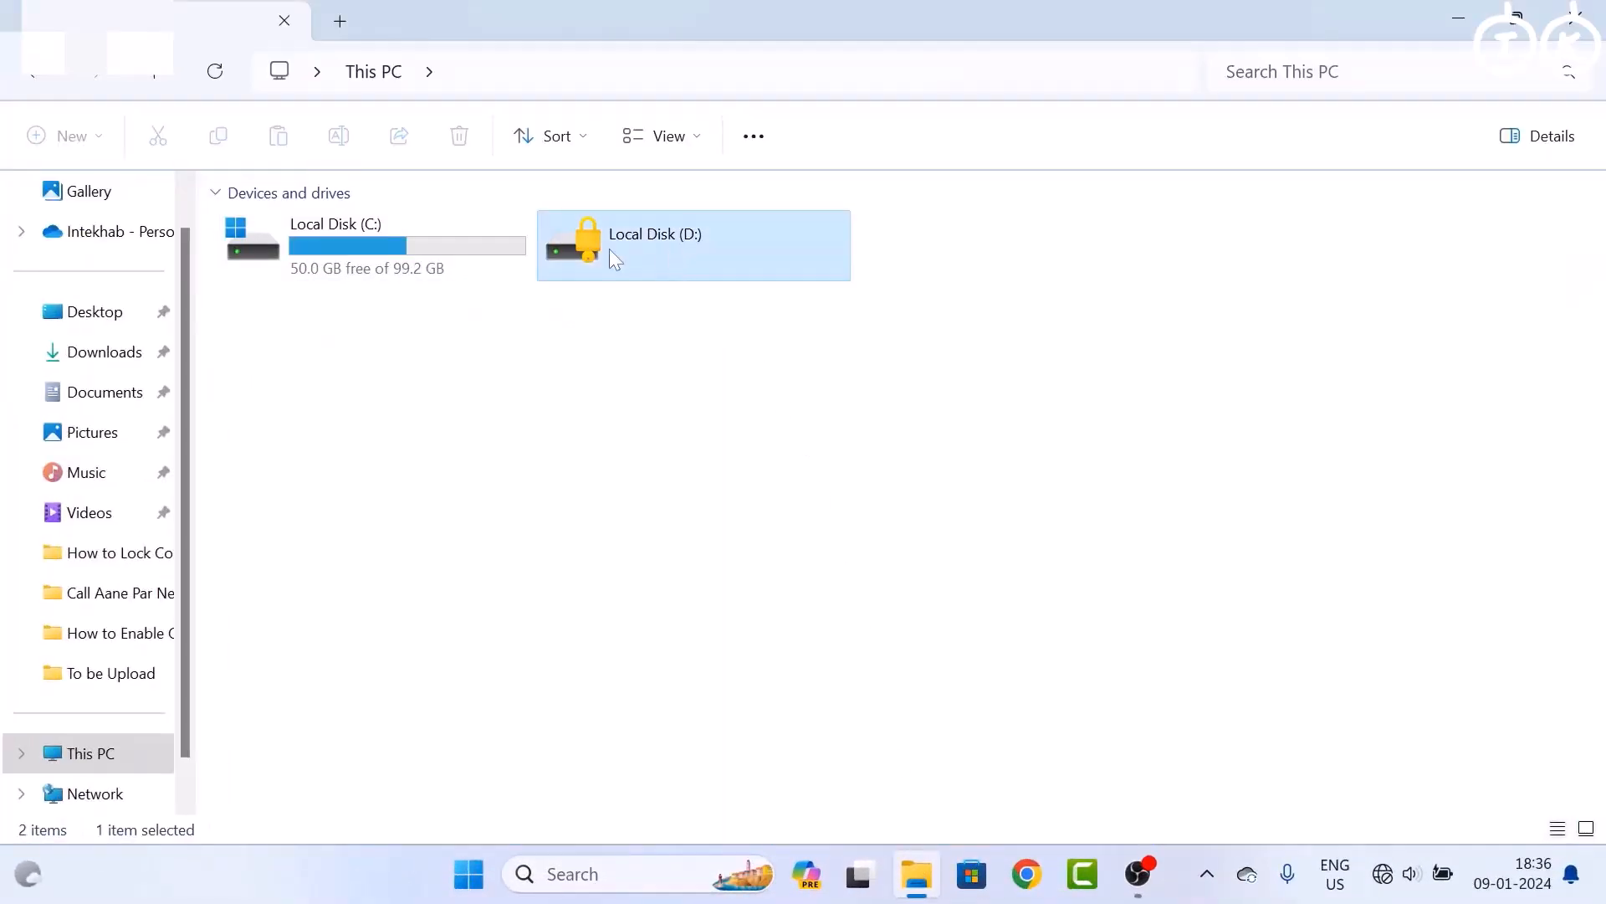
double_click(749, 259)
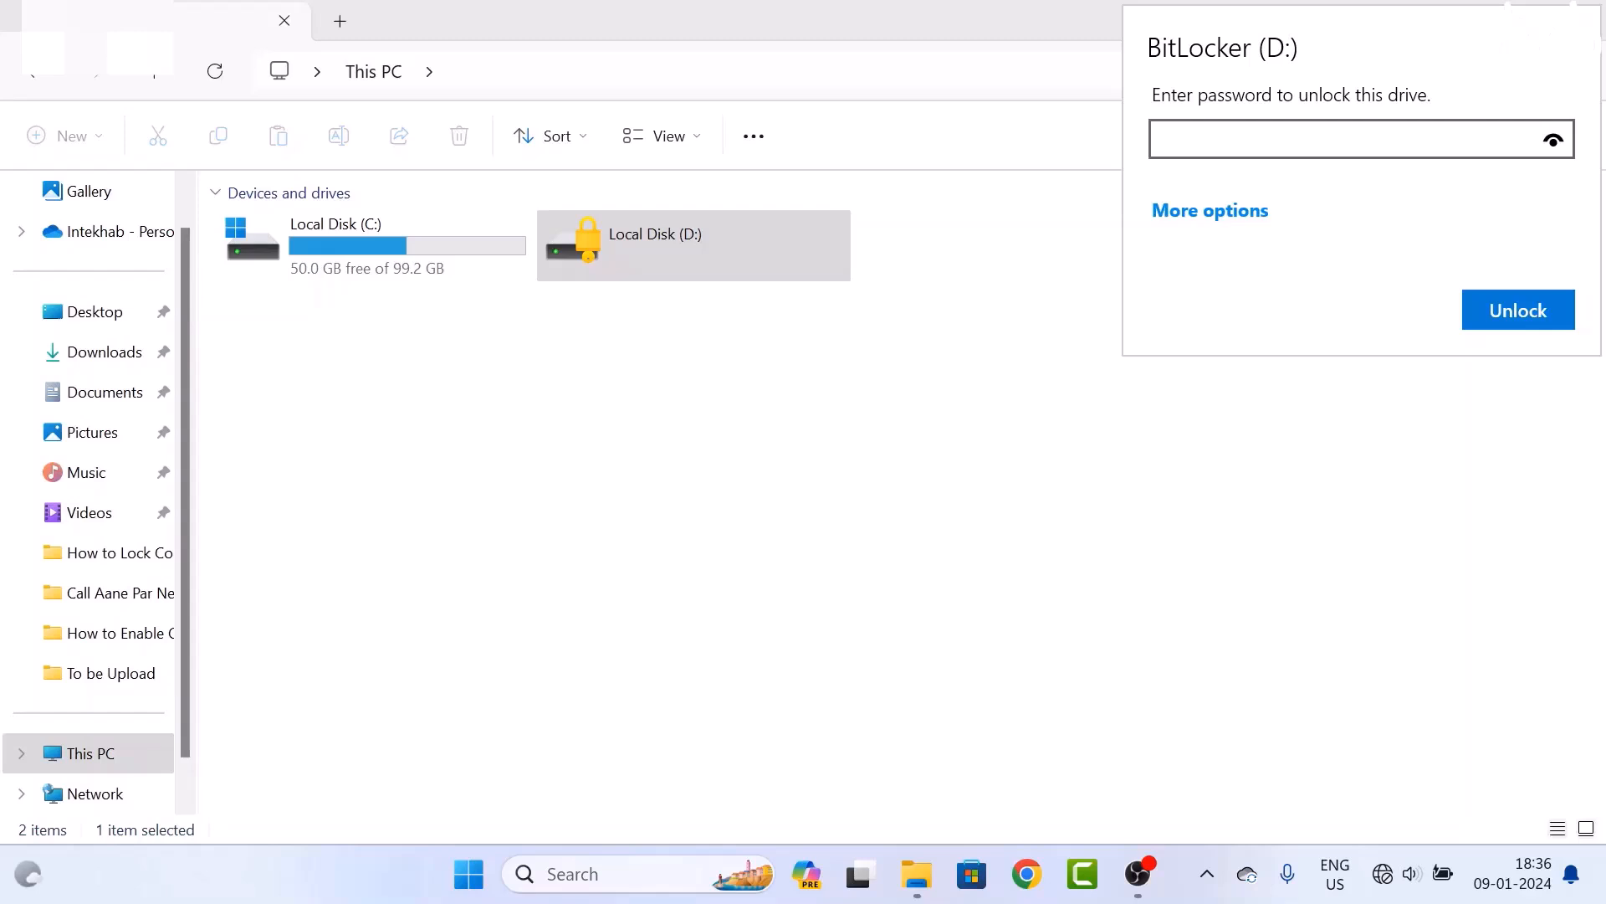
text(•••••••)
click(1536, 327)
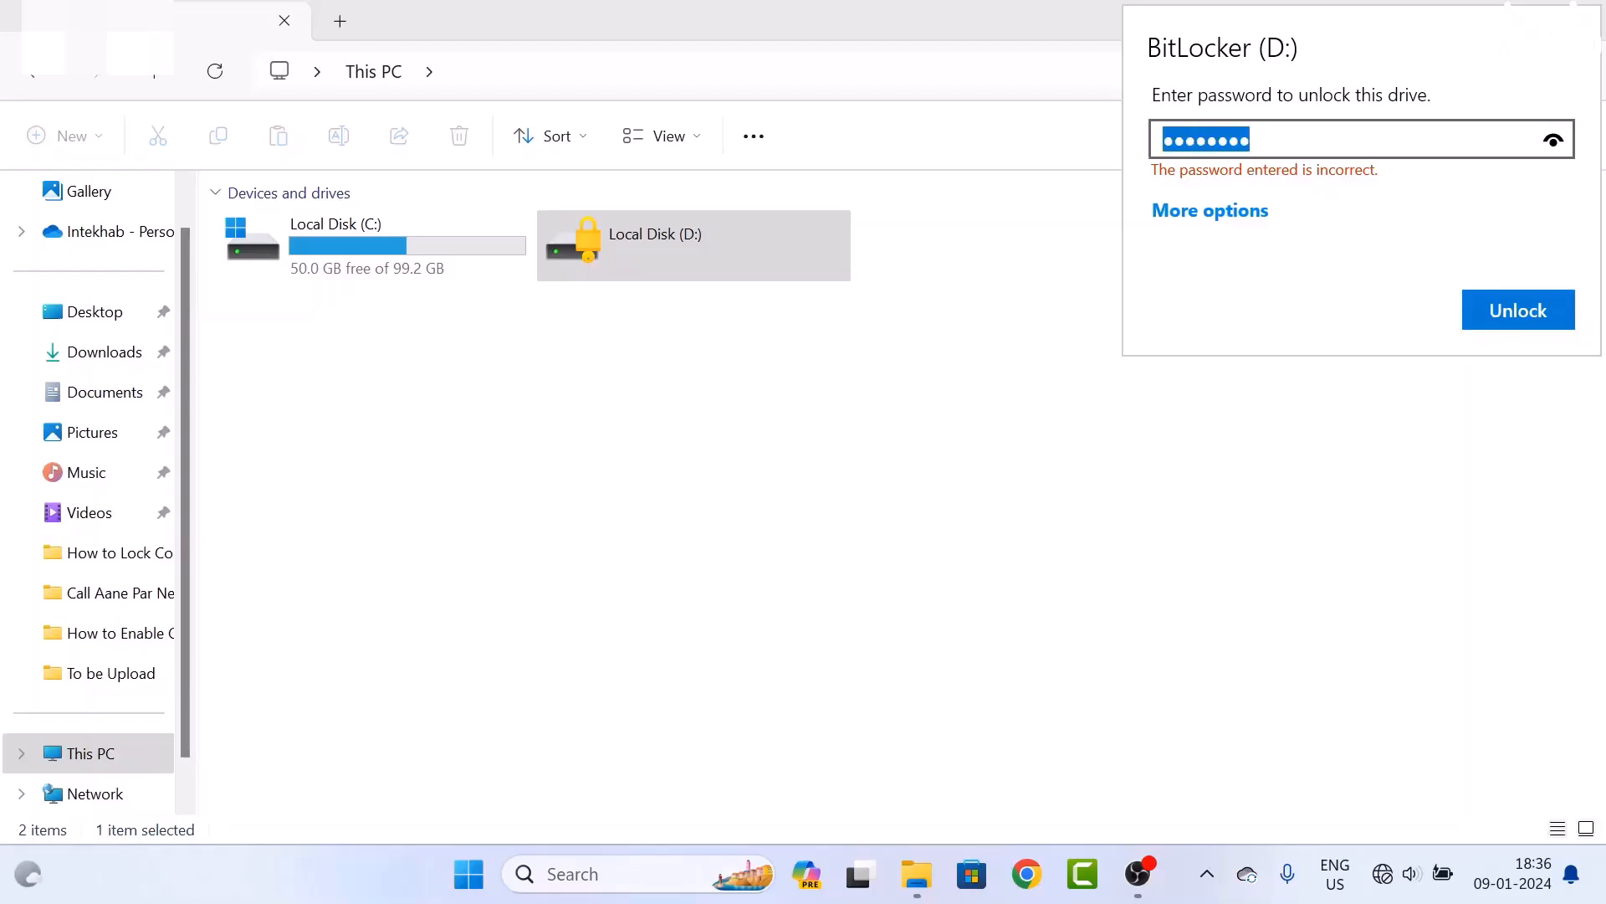
text(•)
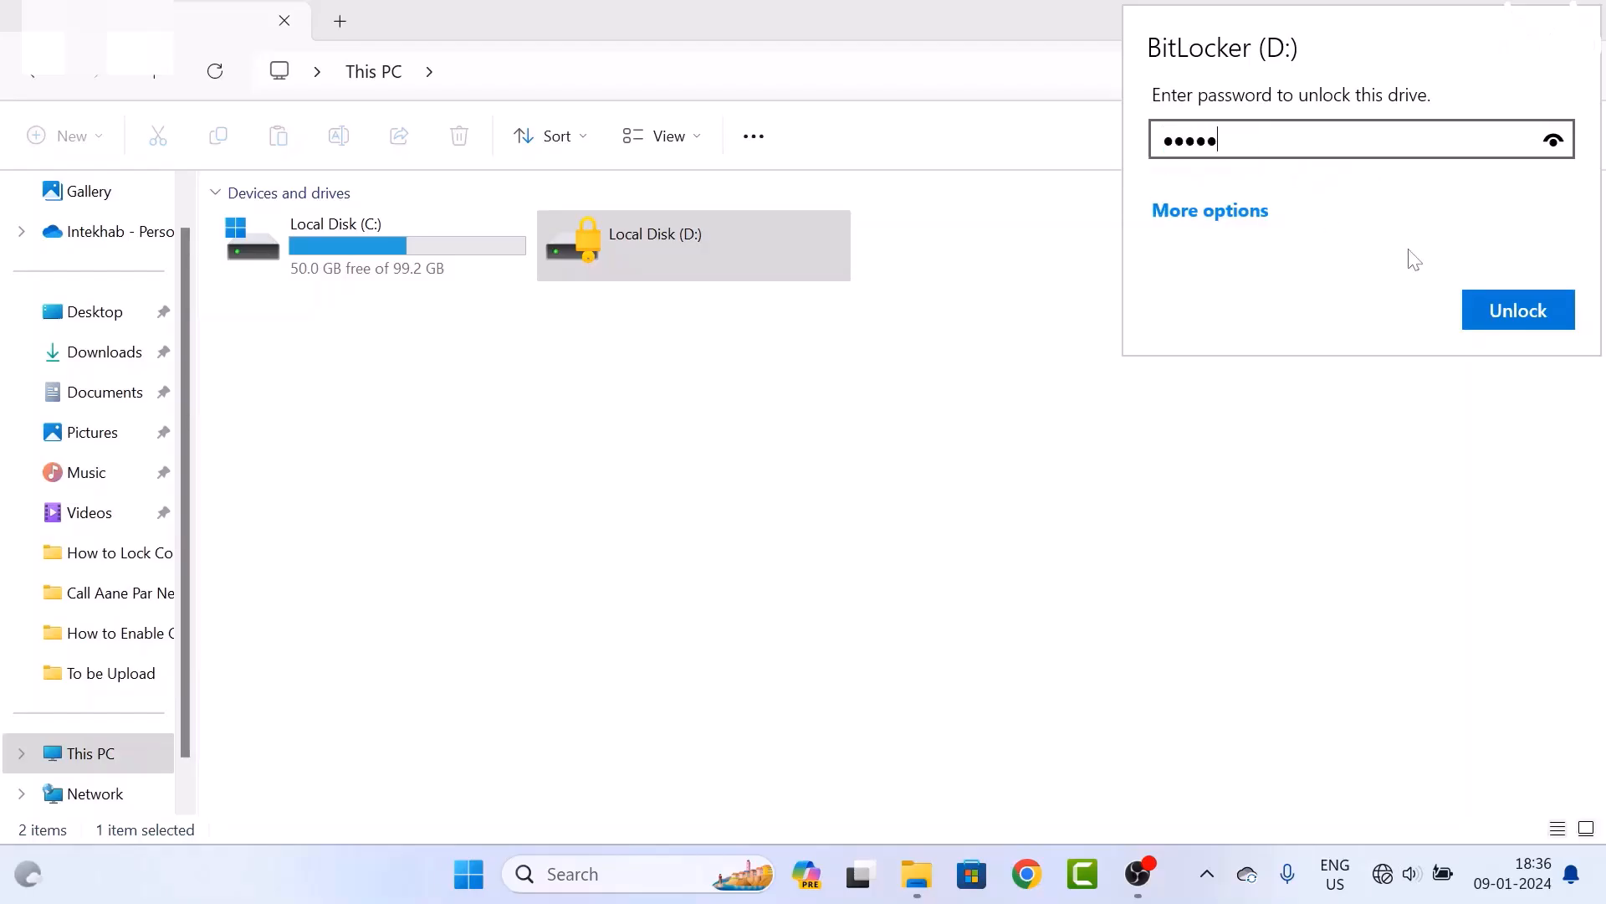
text(•••••••)
click(1479, 311)
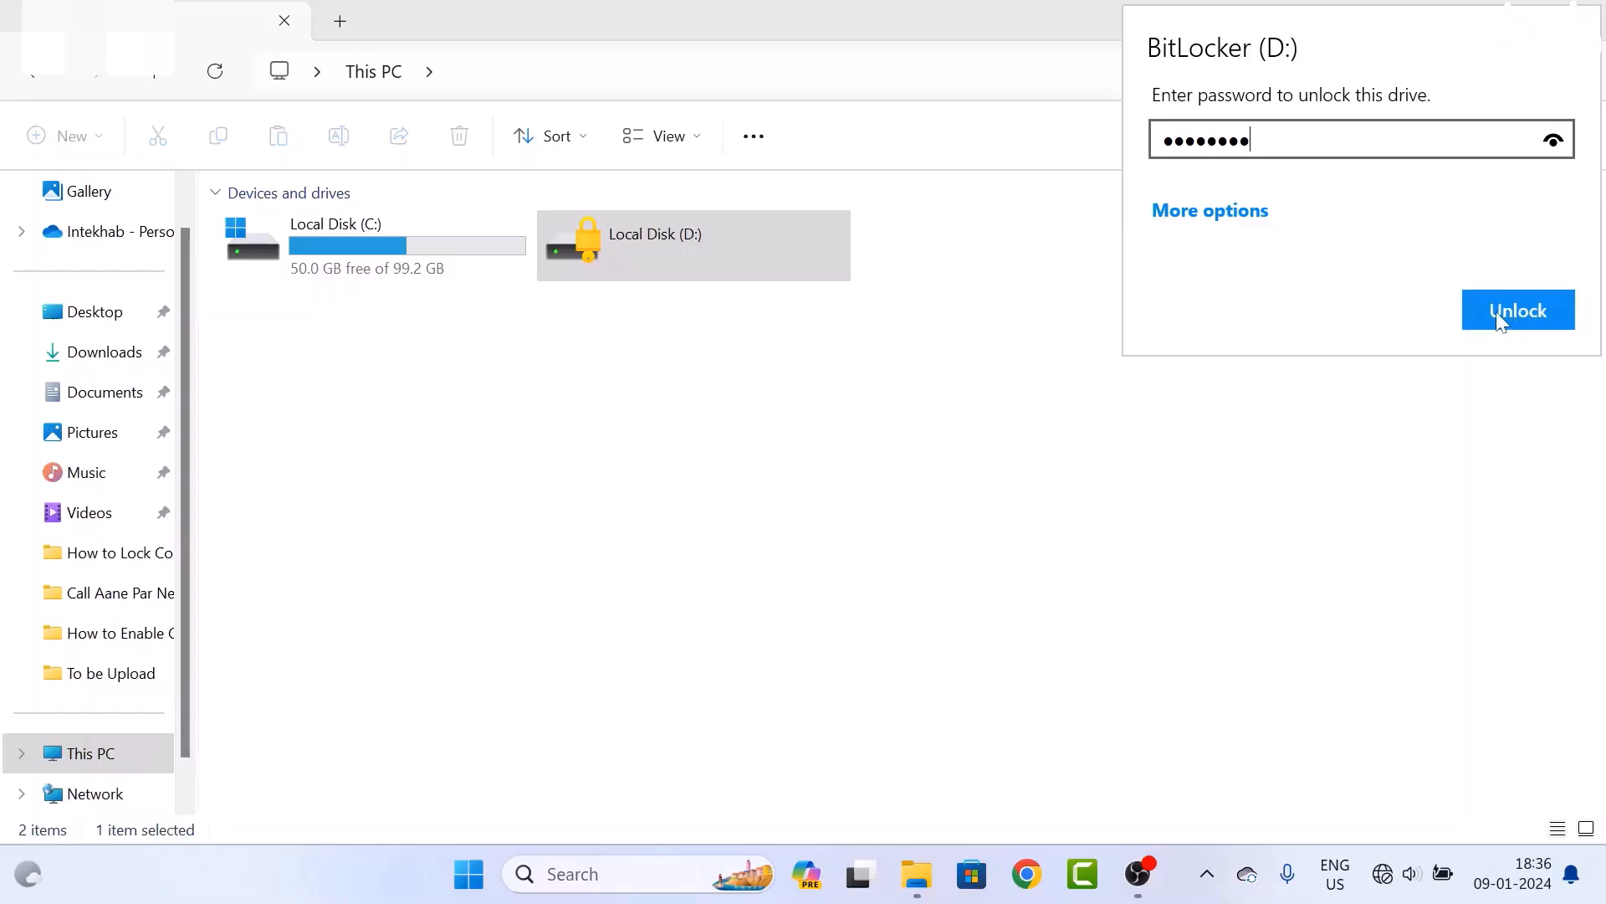
Browse D:'s contents, return to This PC, and minimize File Explorer
double_click(678, 258)
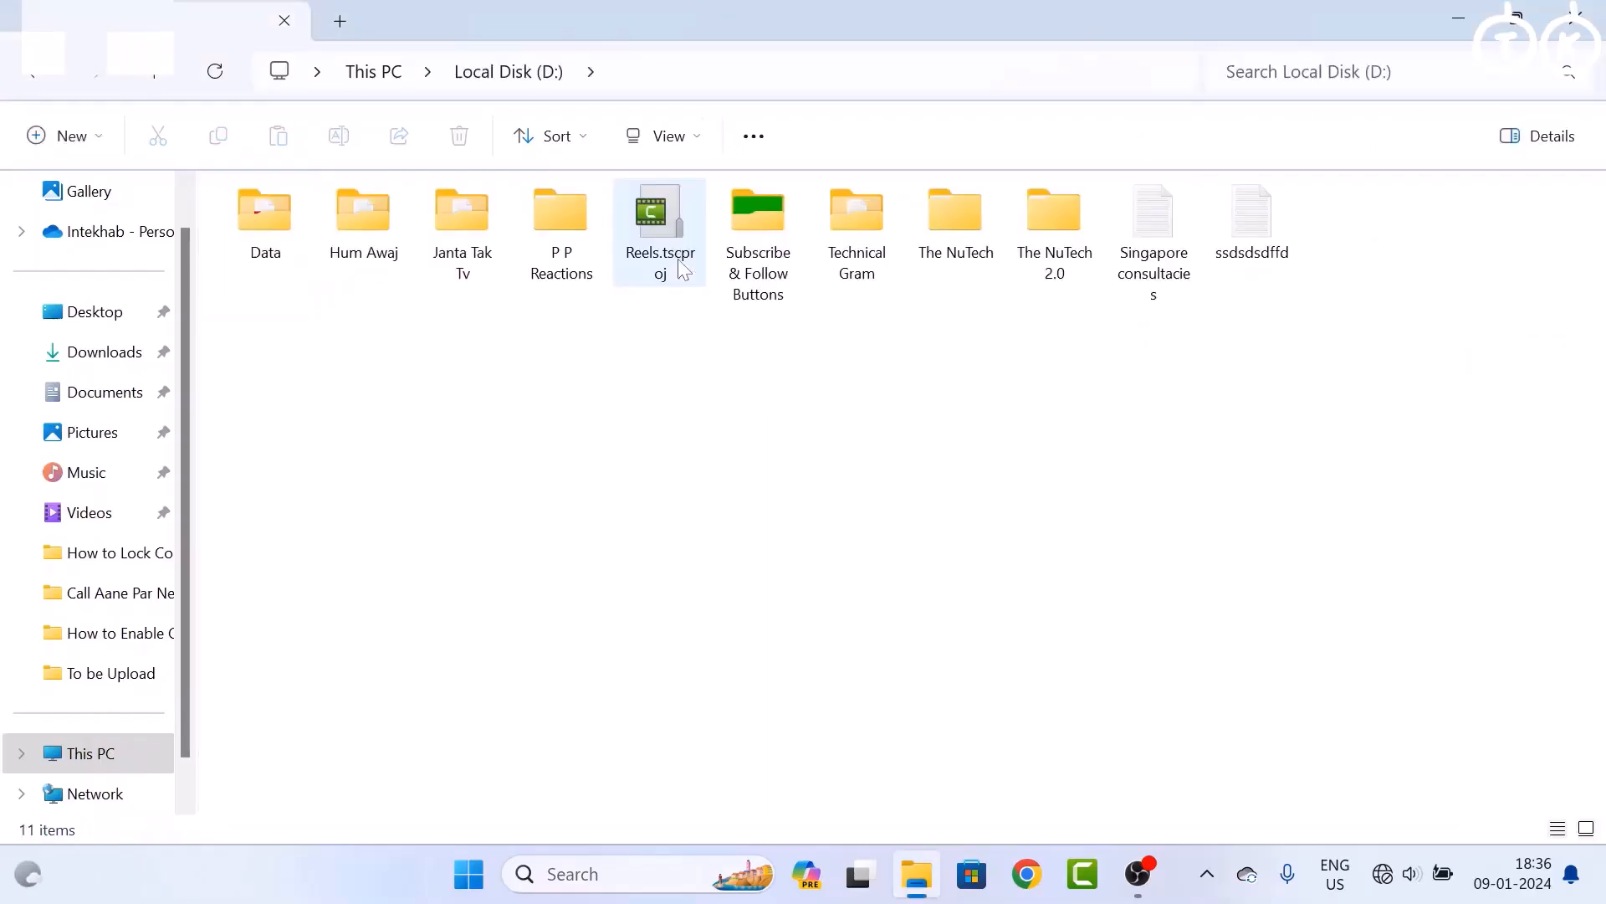
click(115, 755)
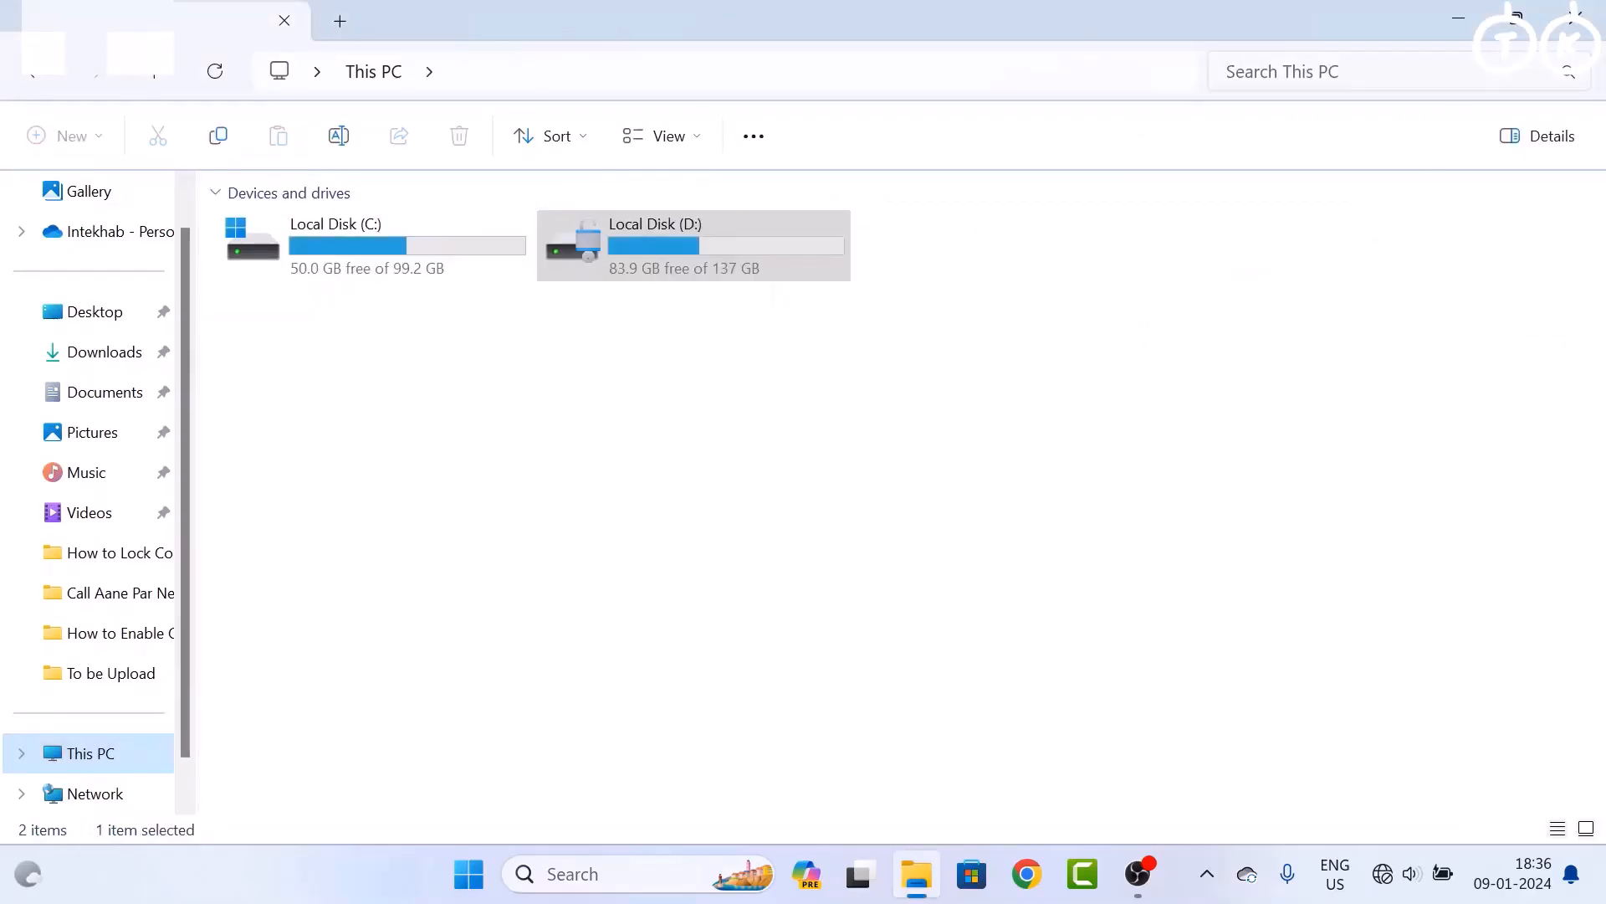
click(1462, 26)
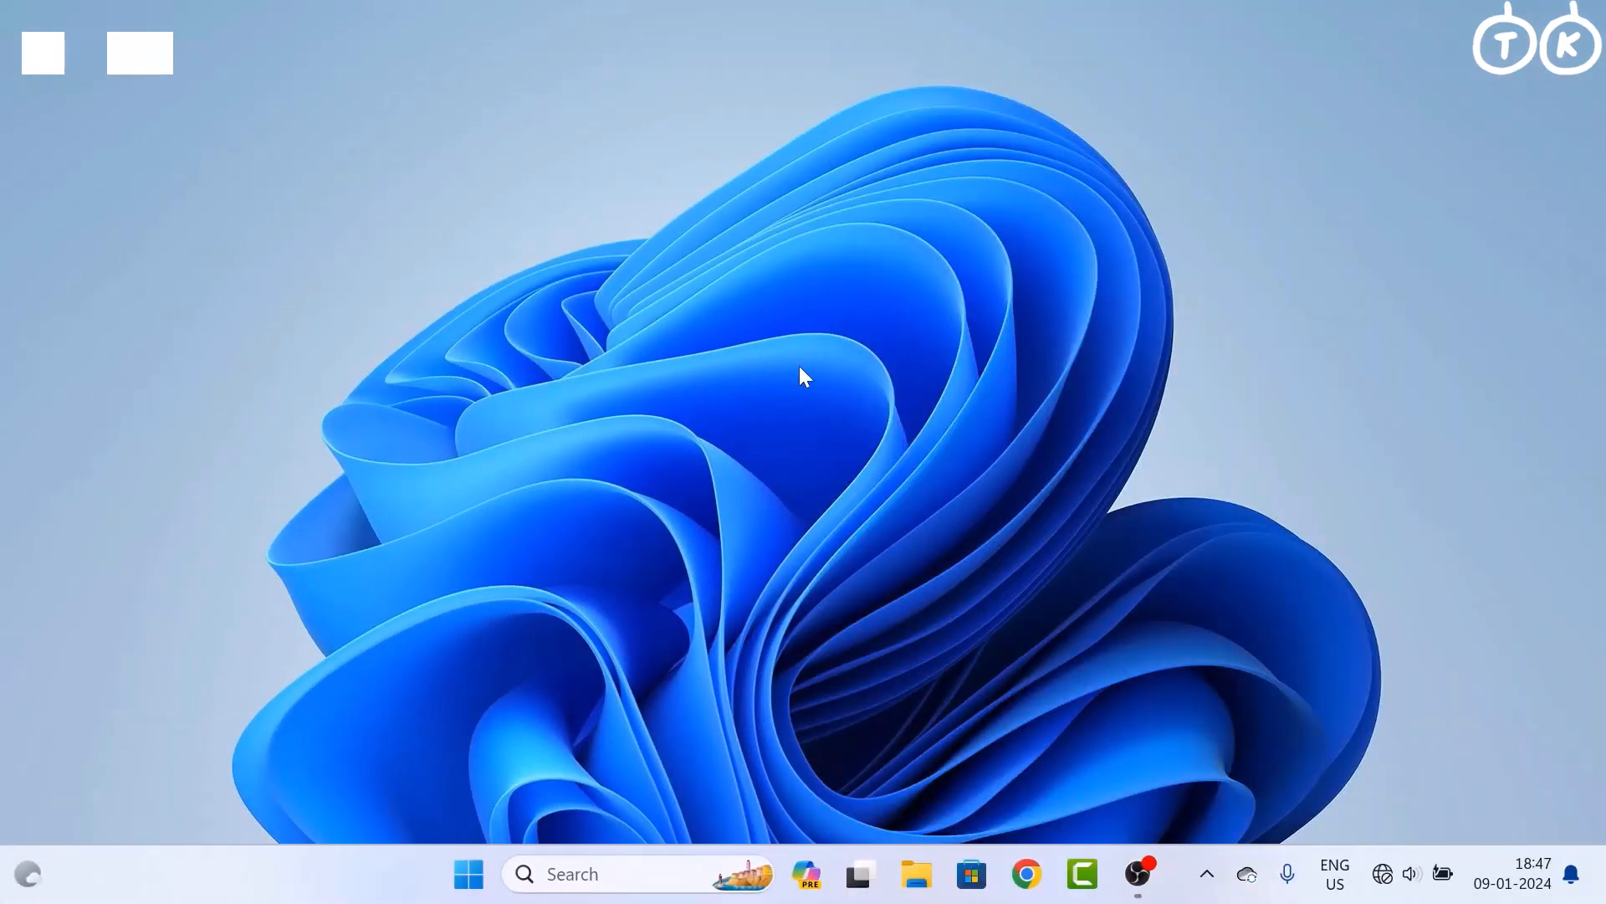
Search 'control' to open Control Panel, then go to BitLocker Drive Encryption
click(612, 870)
text(control)
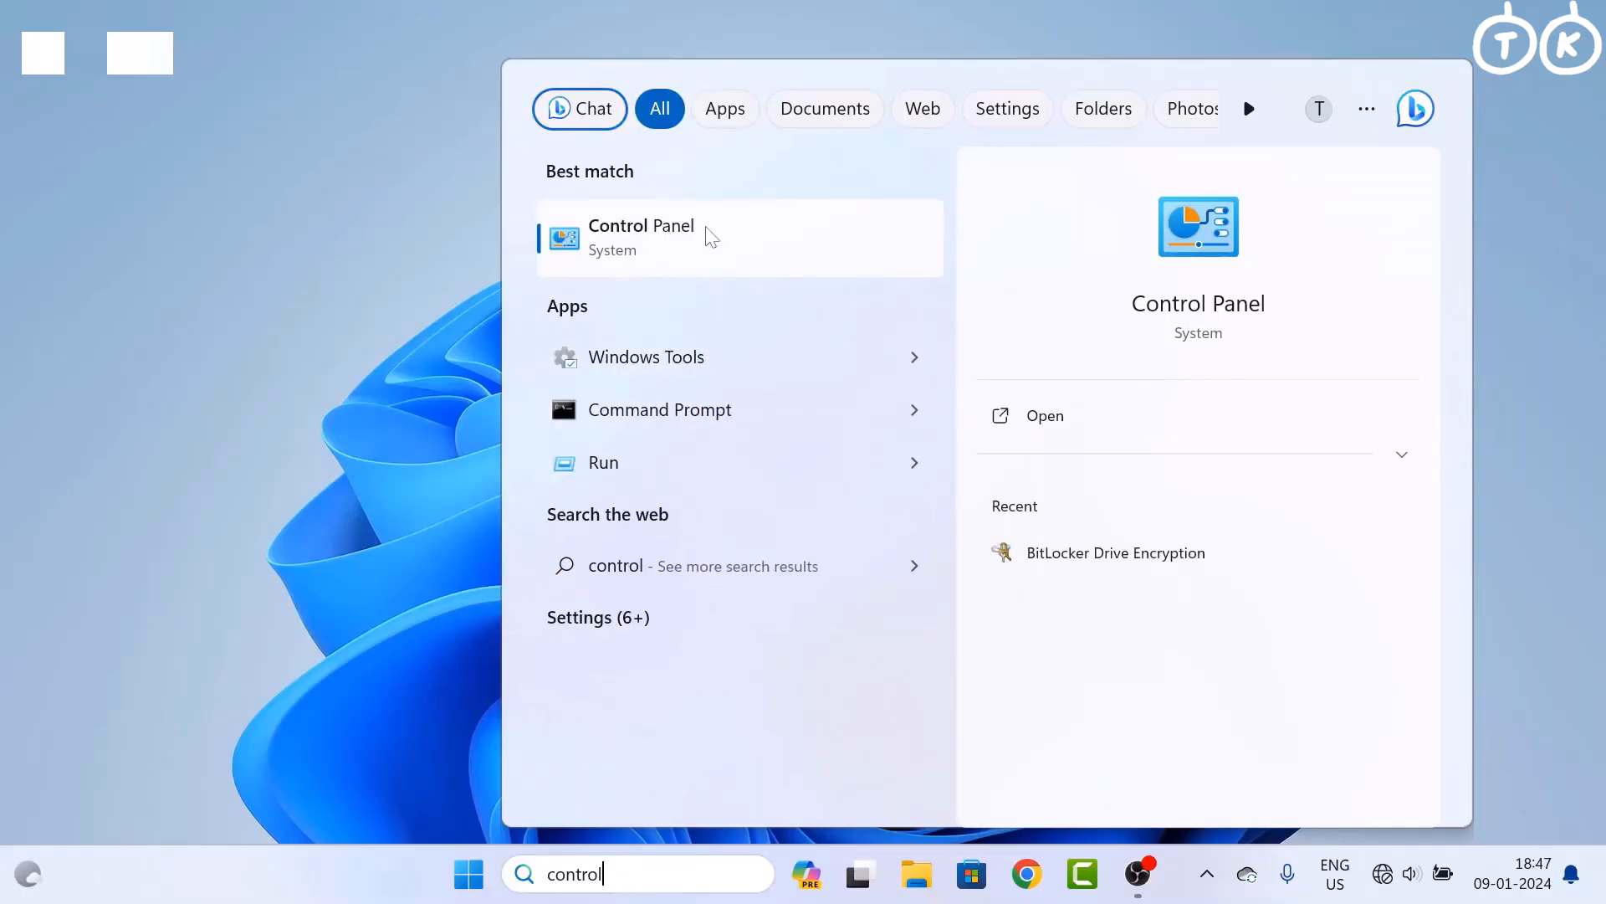
click(756, 242)
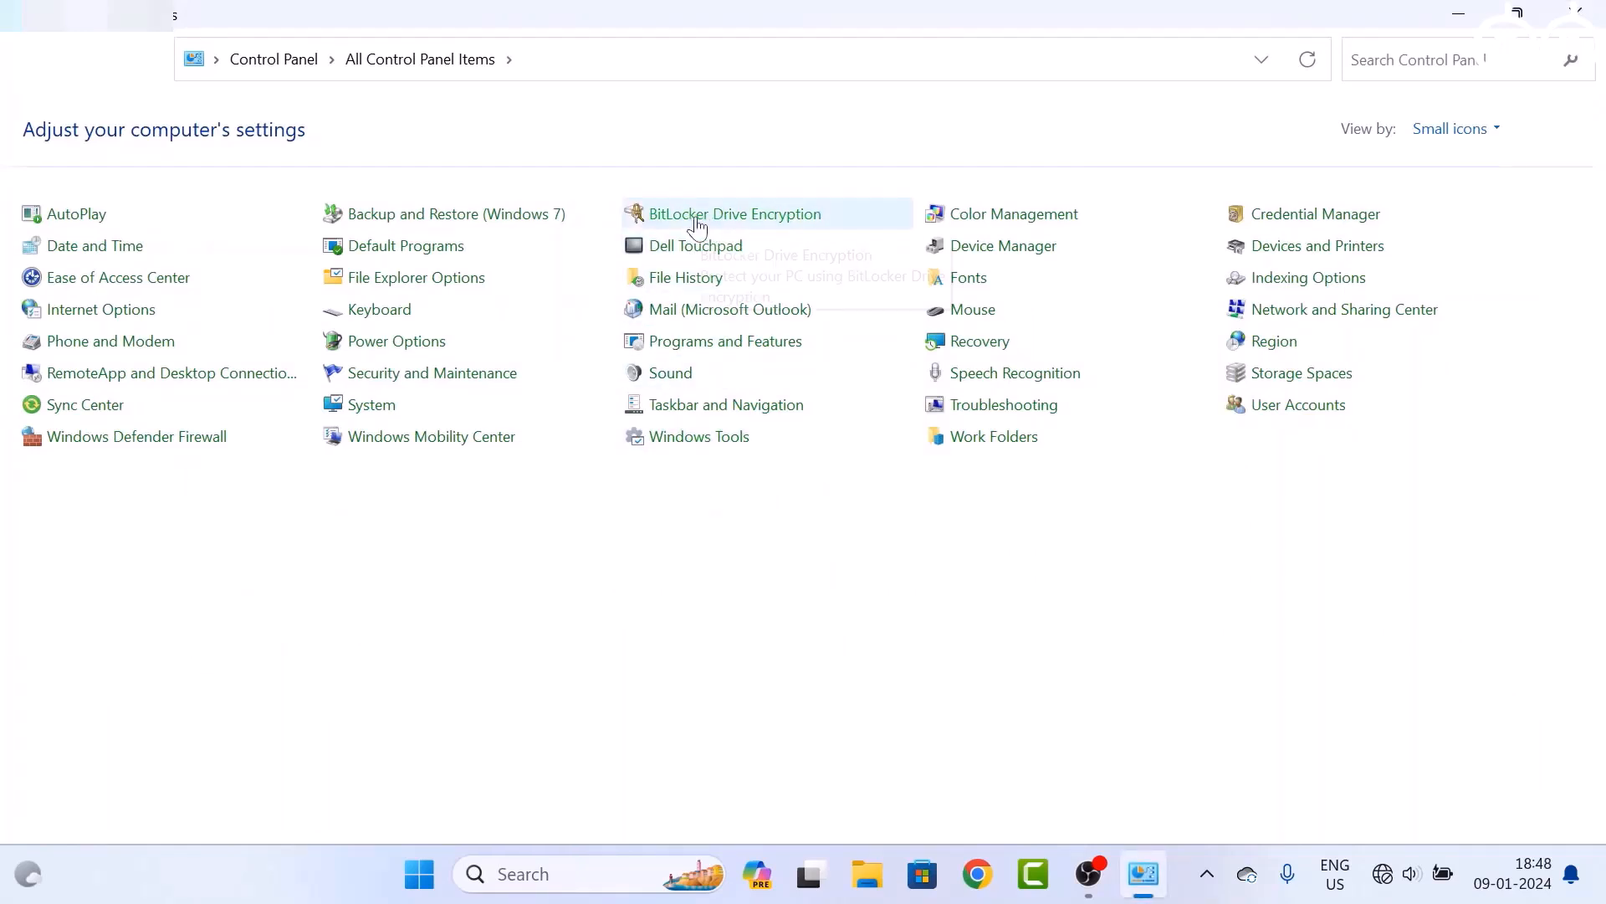
click(782, 218)
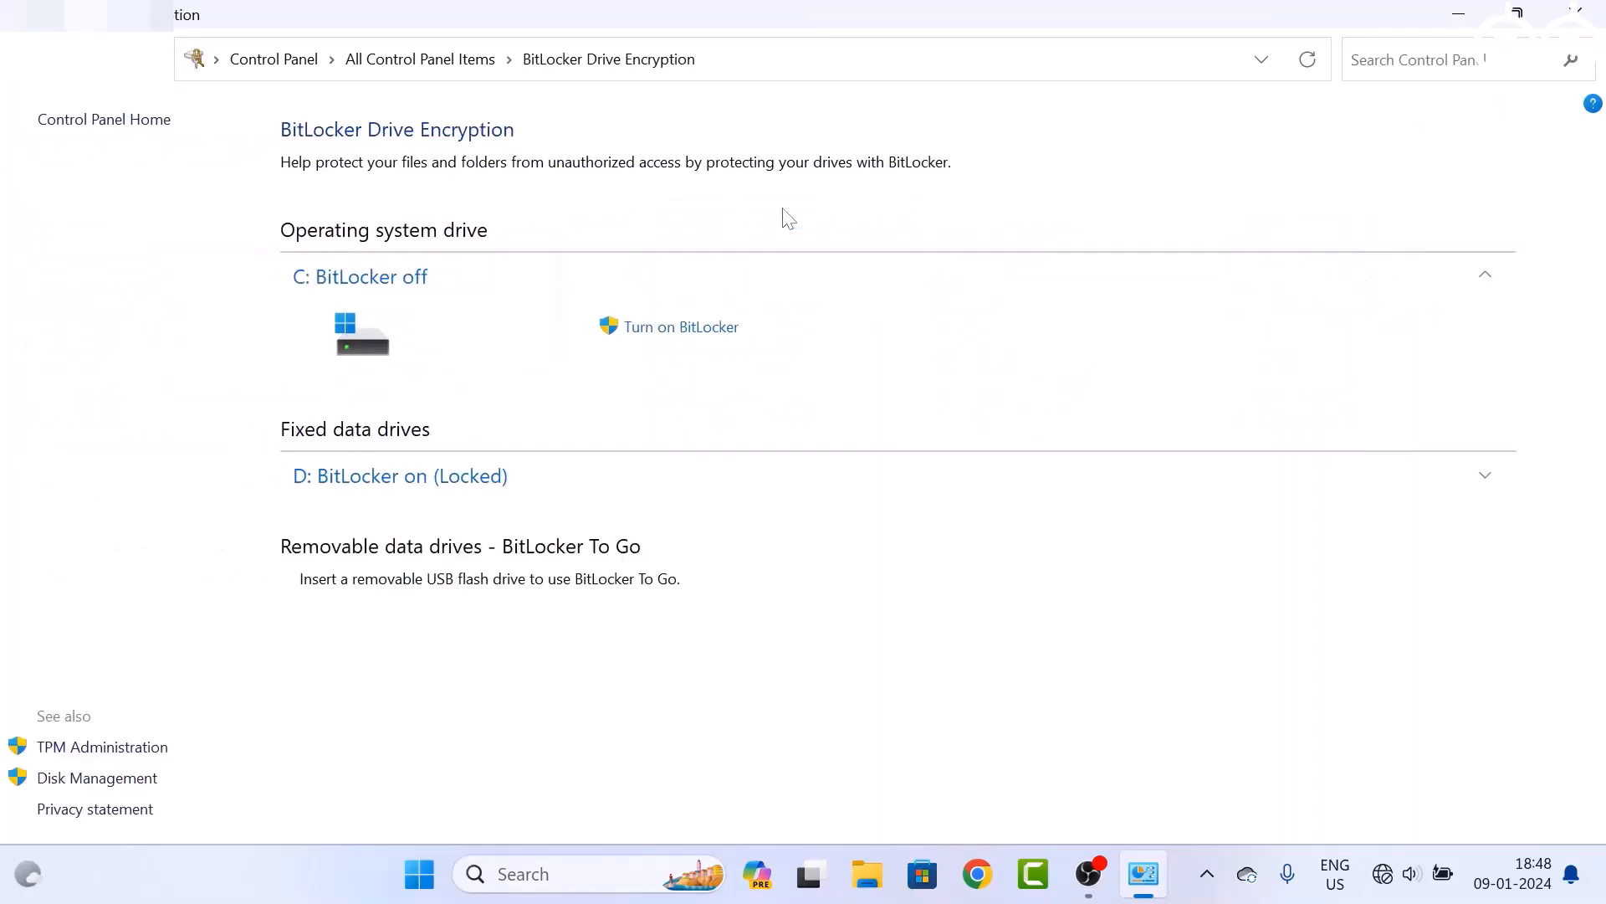
Unlock drive D: from its BitLocker entry using the drive password
click(535, 488)
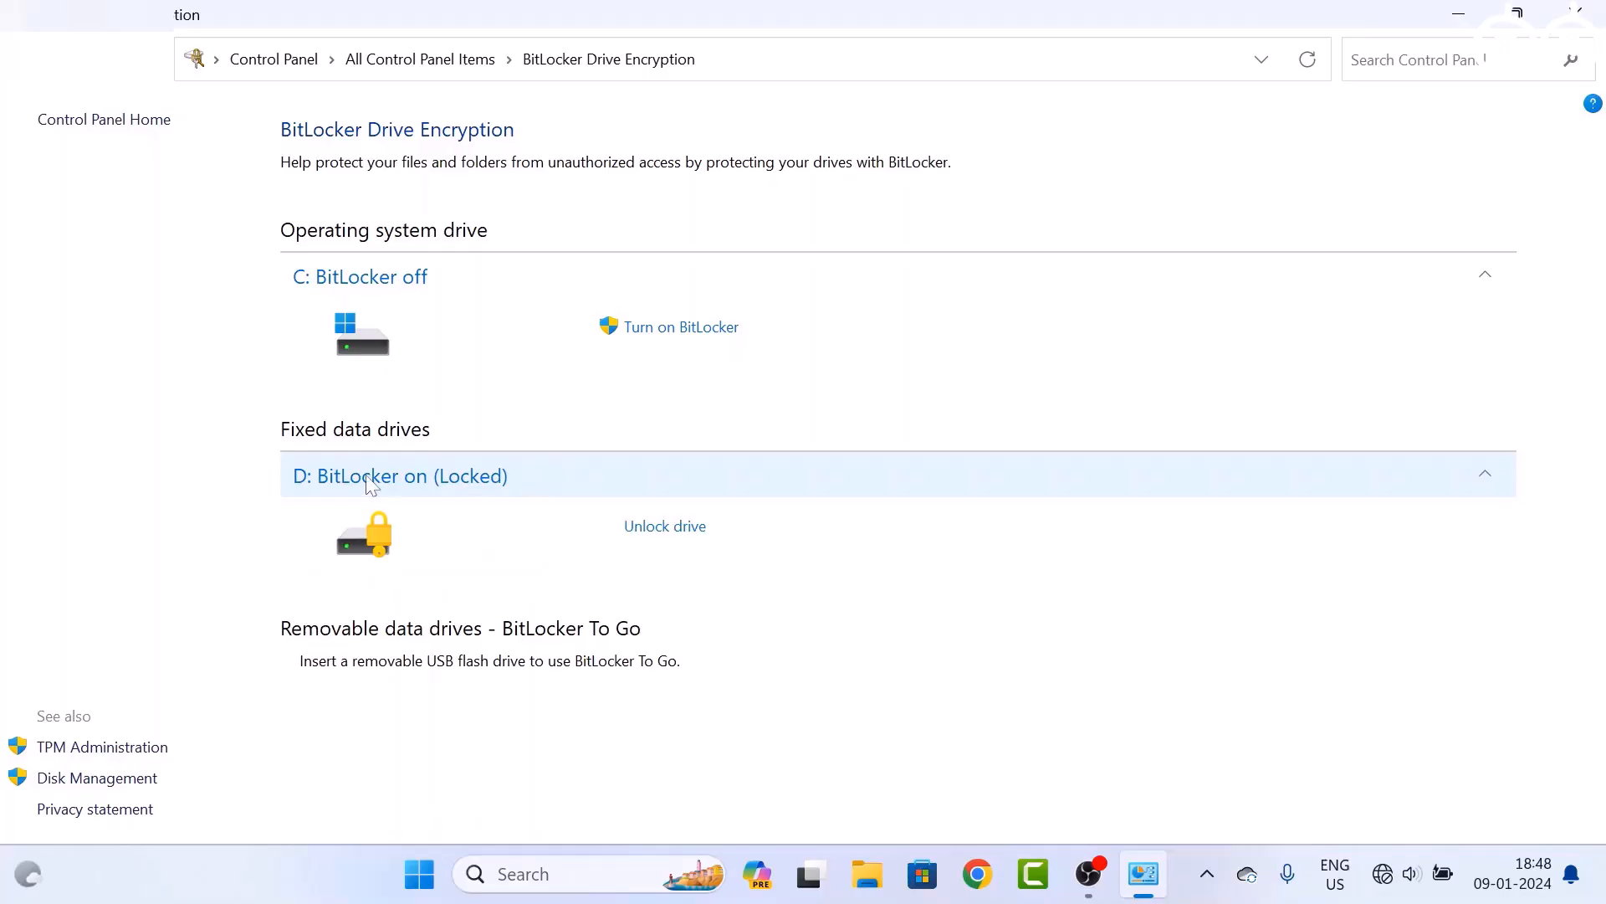
click(656, 527)
text(•)
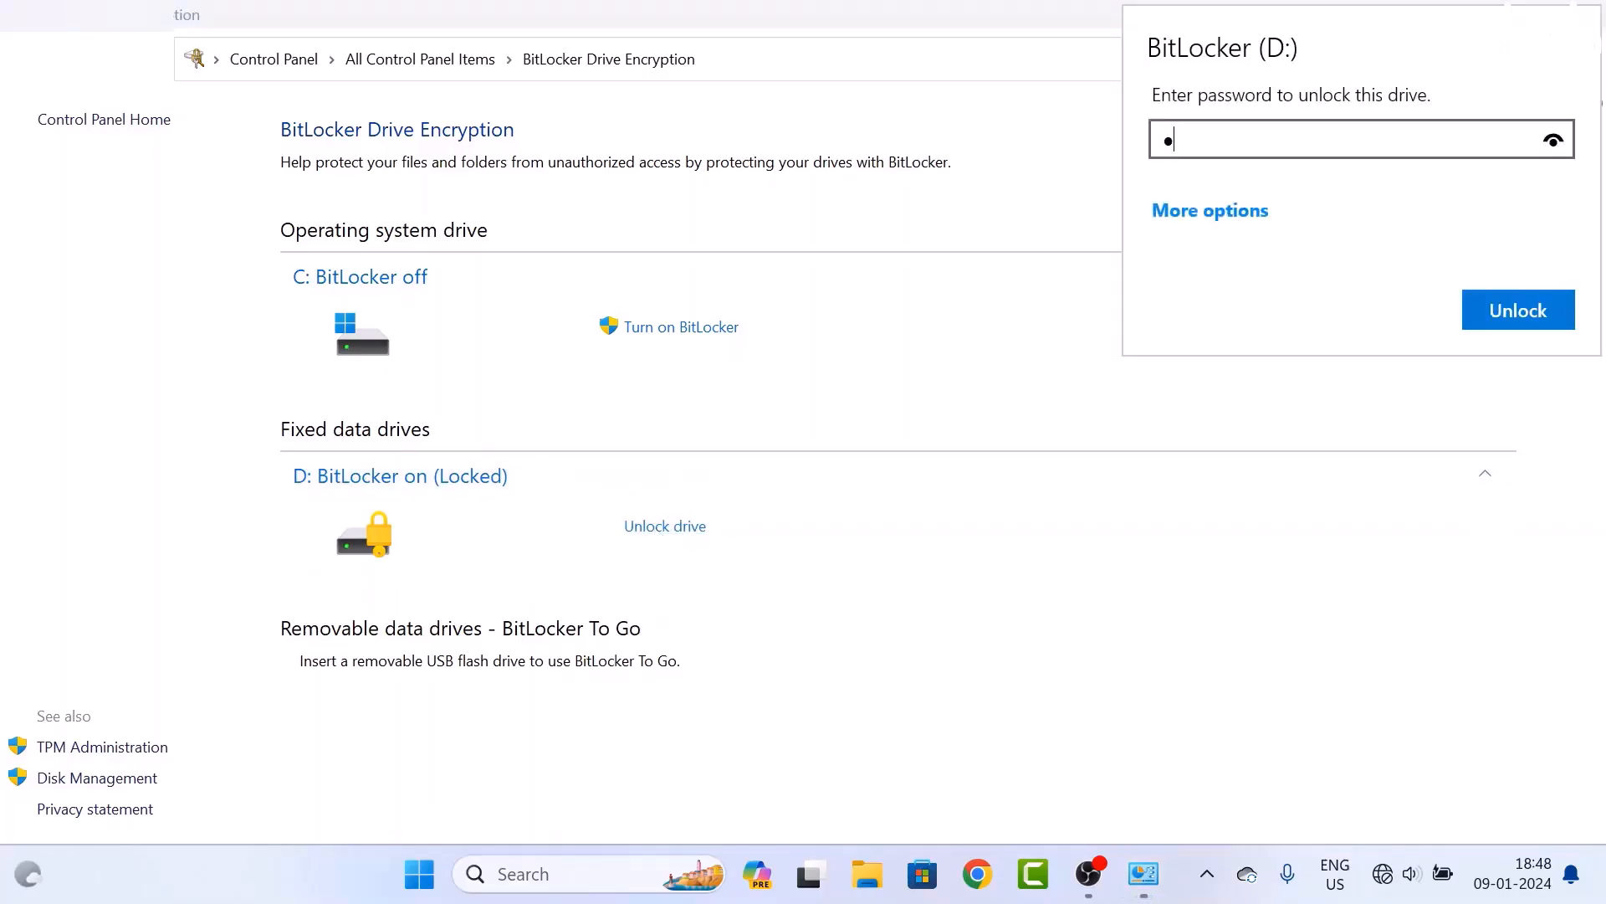
text(•••••••)
click(1506, 311)
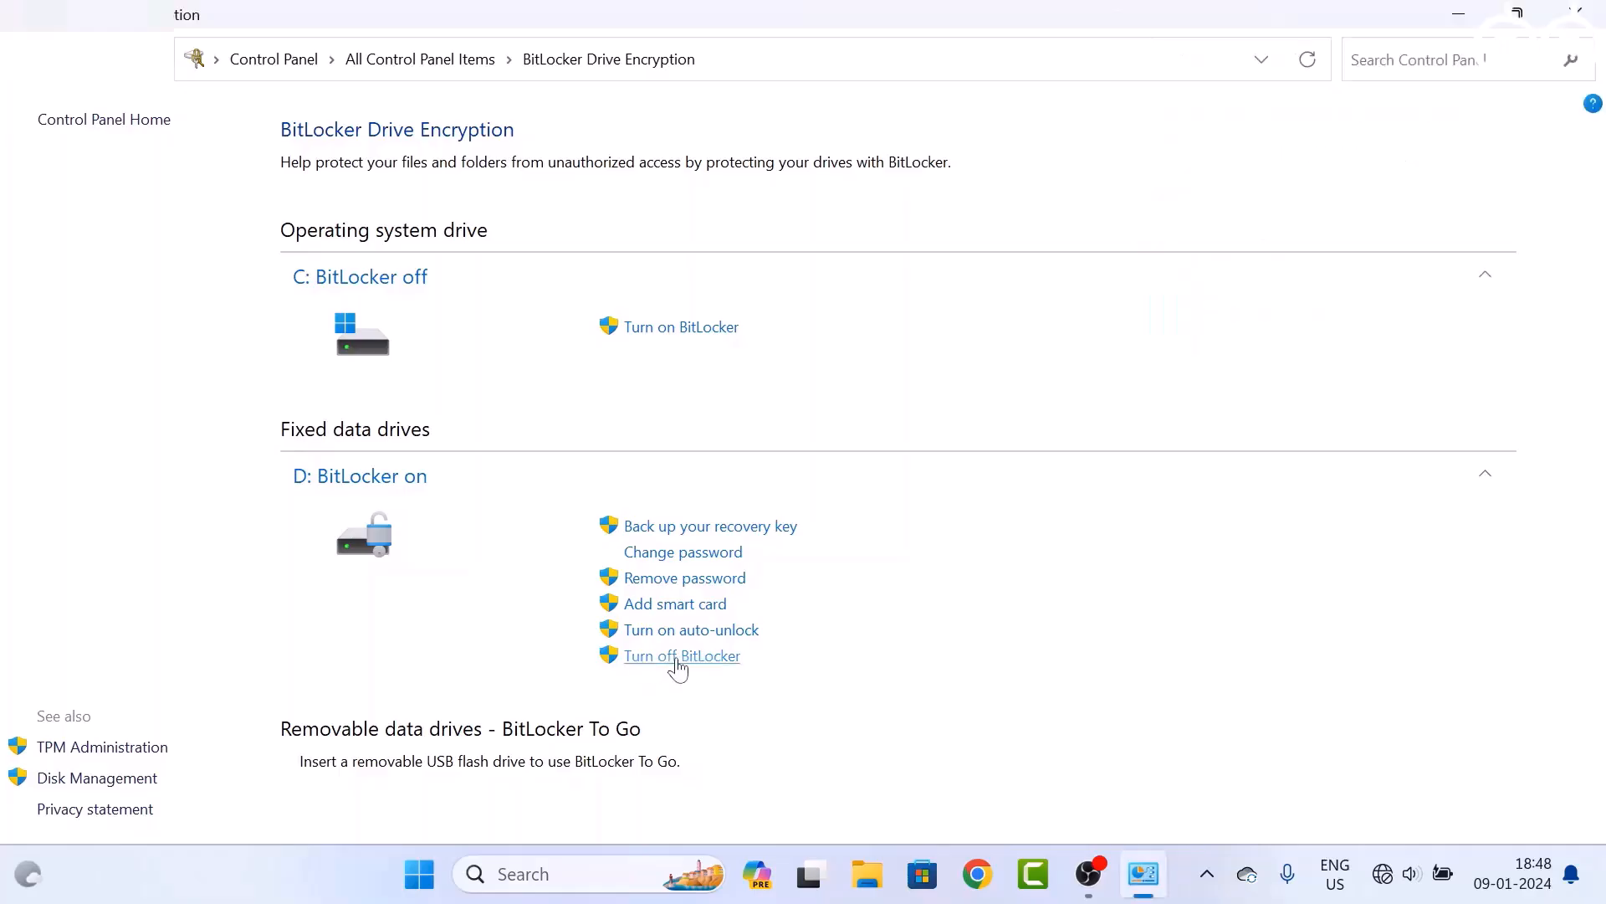
Turn off BitLocker on D: to start decryption, then minimize Control Panel
click(677, 661)
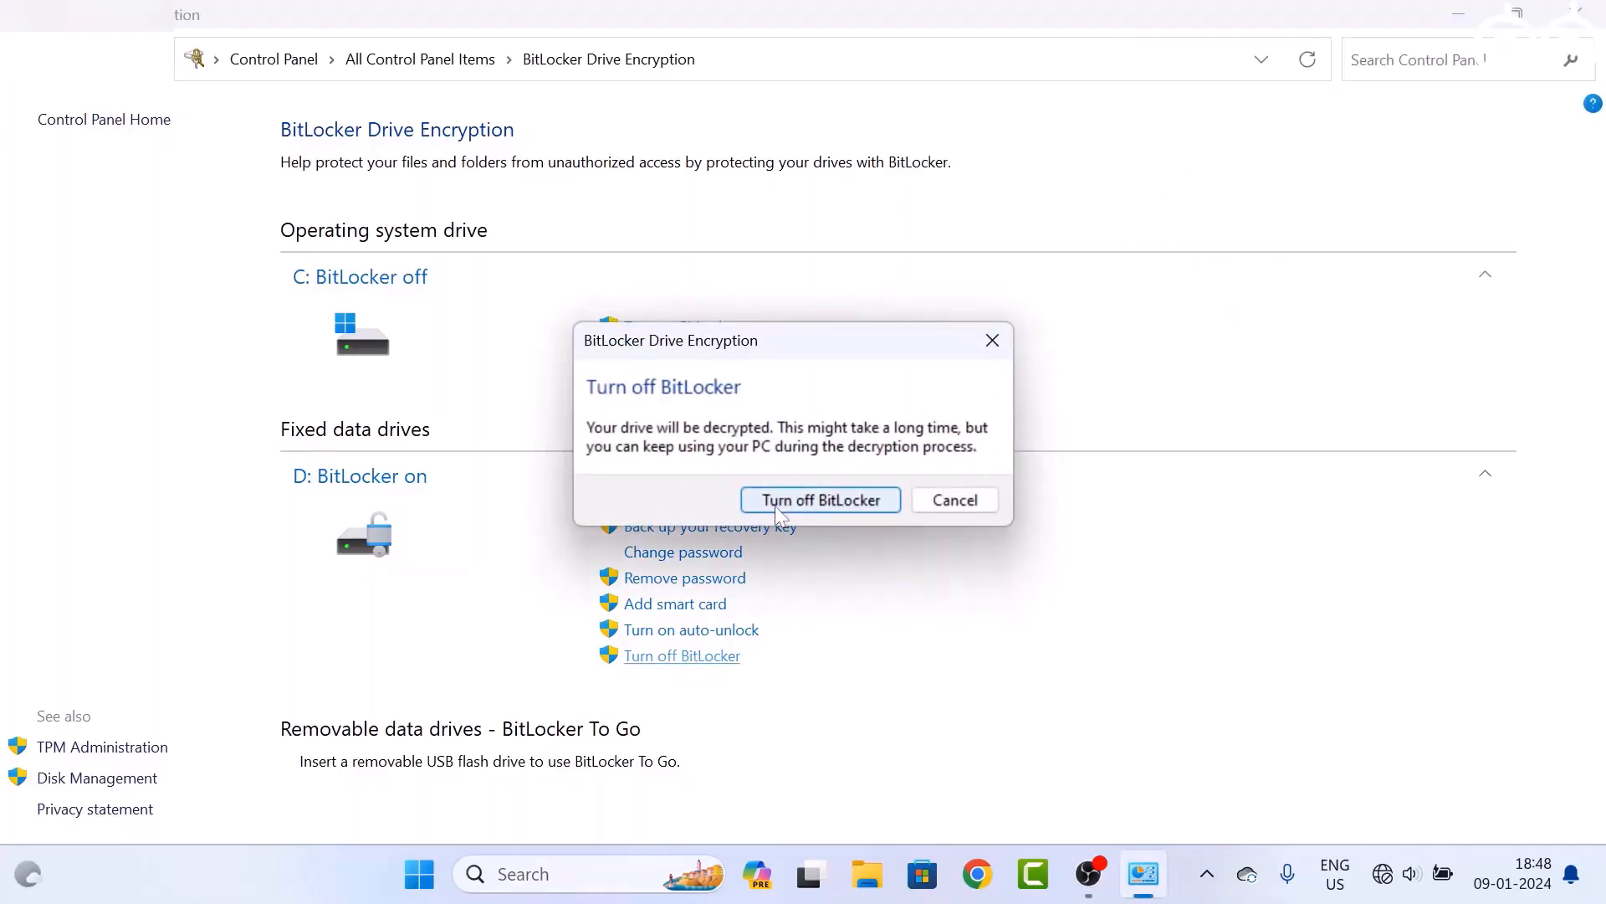
click(837, 506)
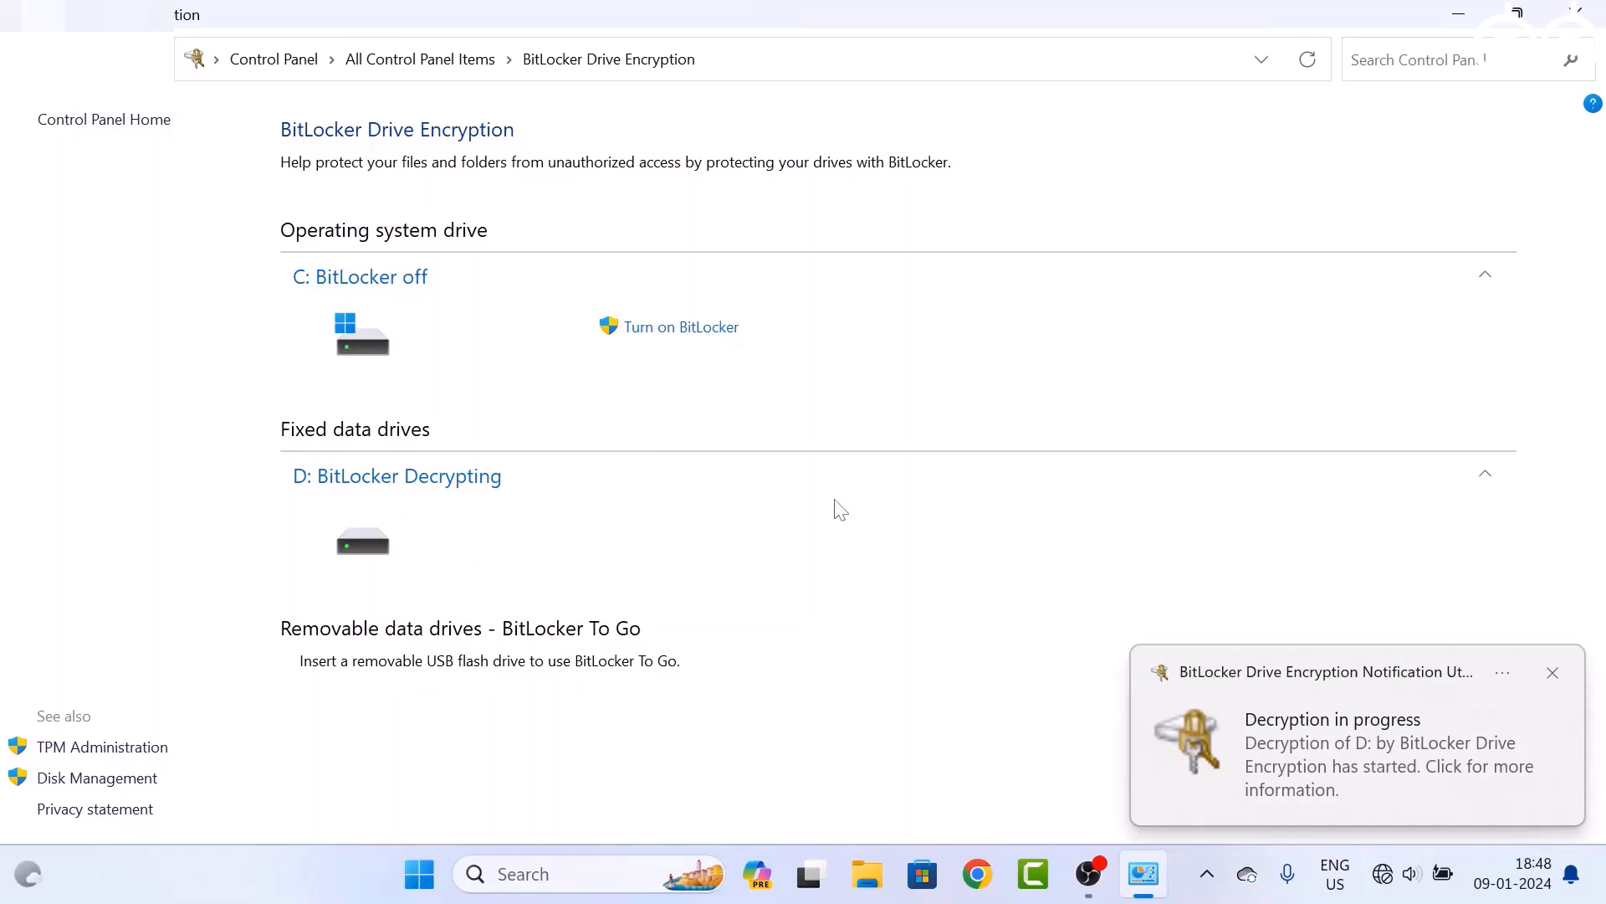
click(1458, 15)
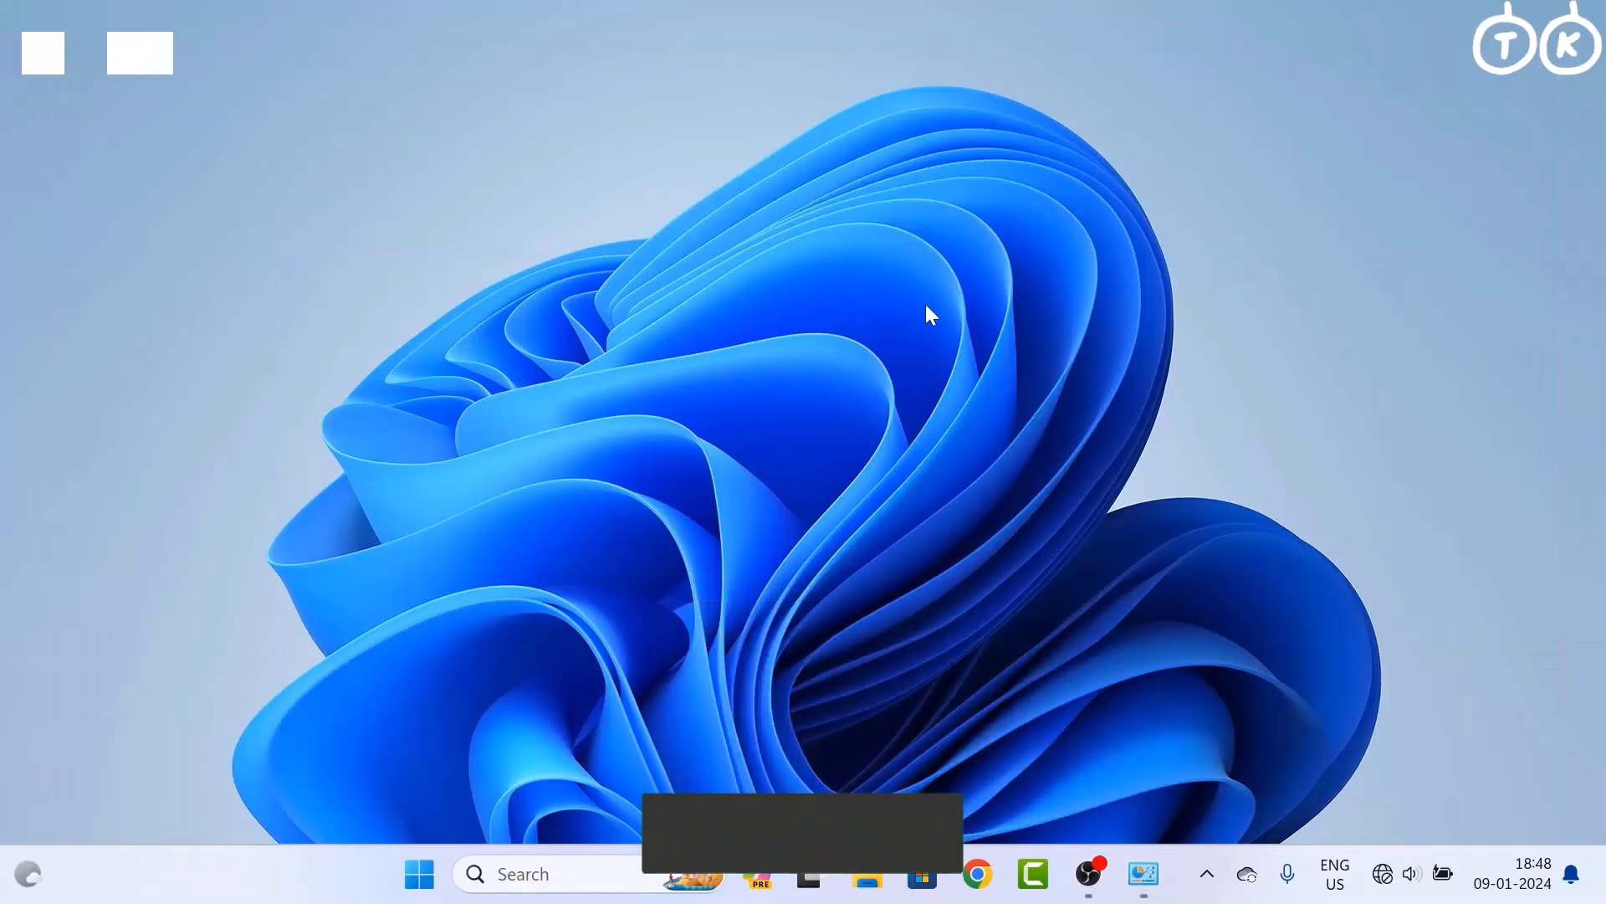